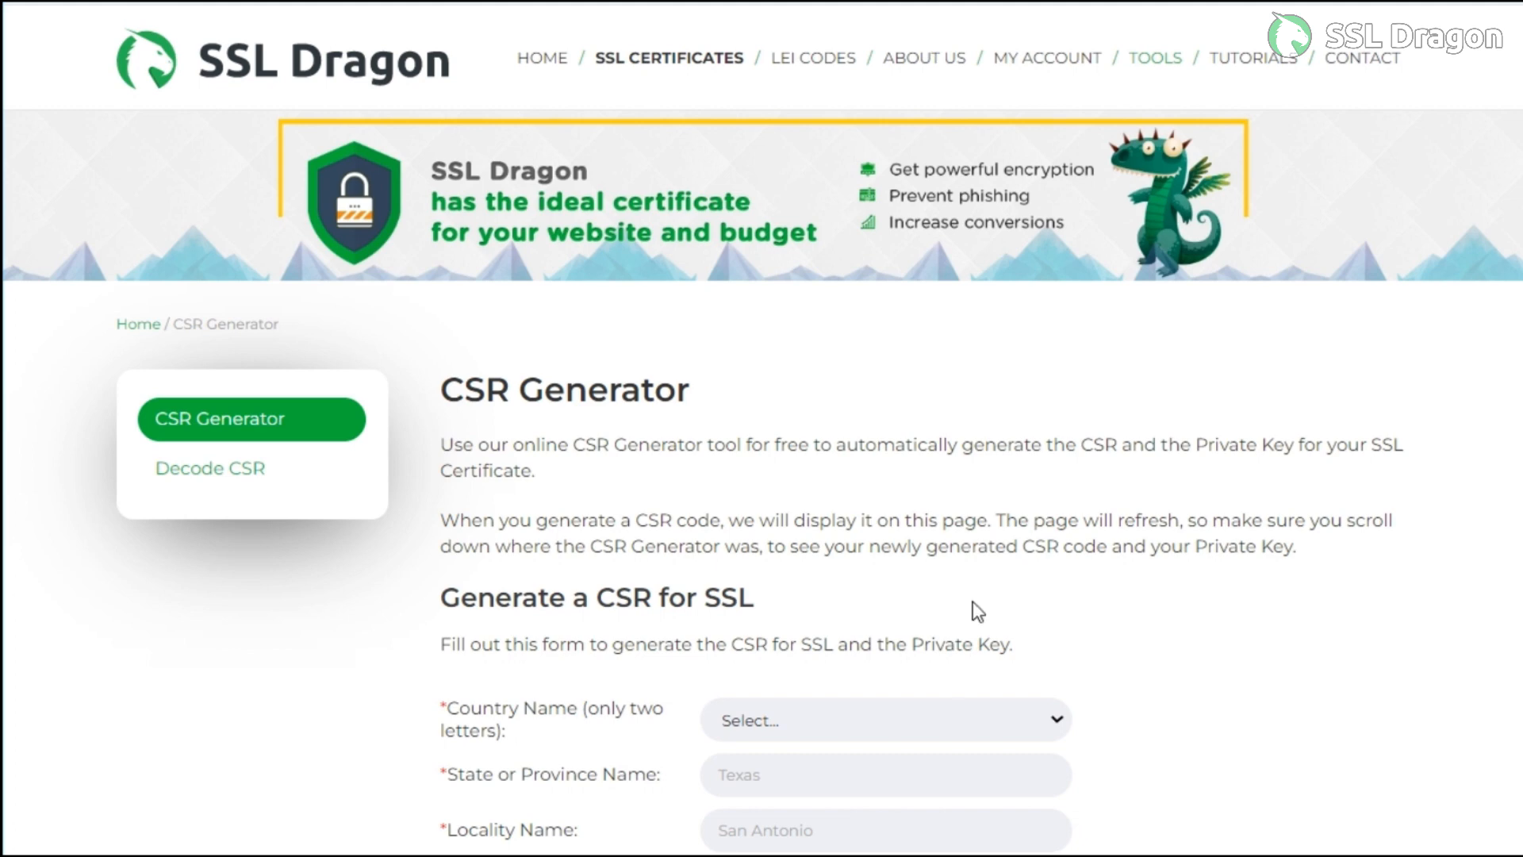
Select India as the country in the CSR form
scroll(975, 587, down, 2)
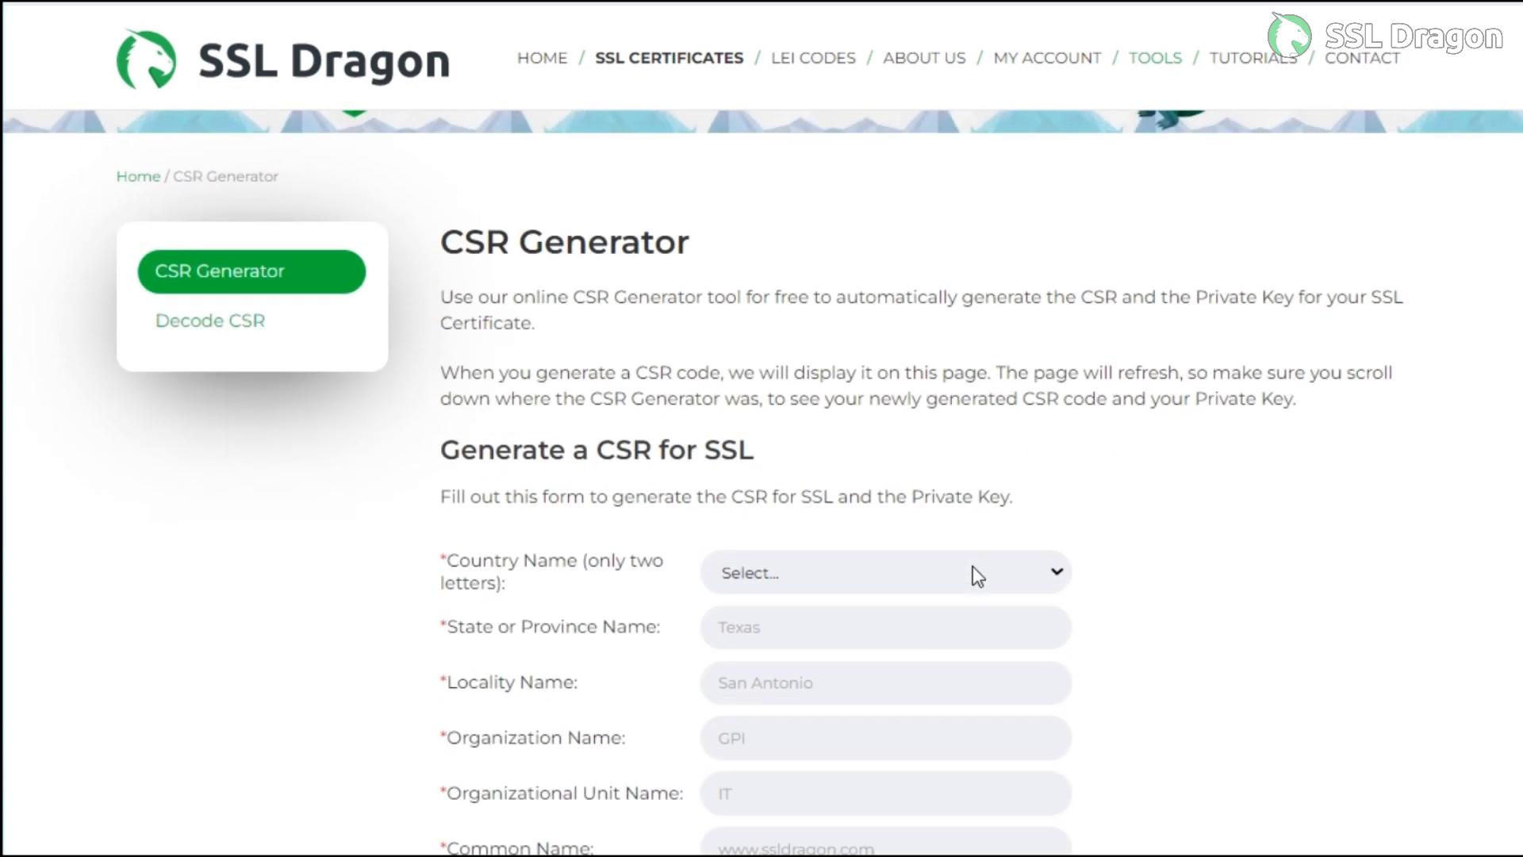
click(970, 574)
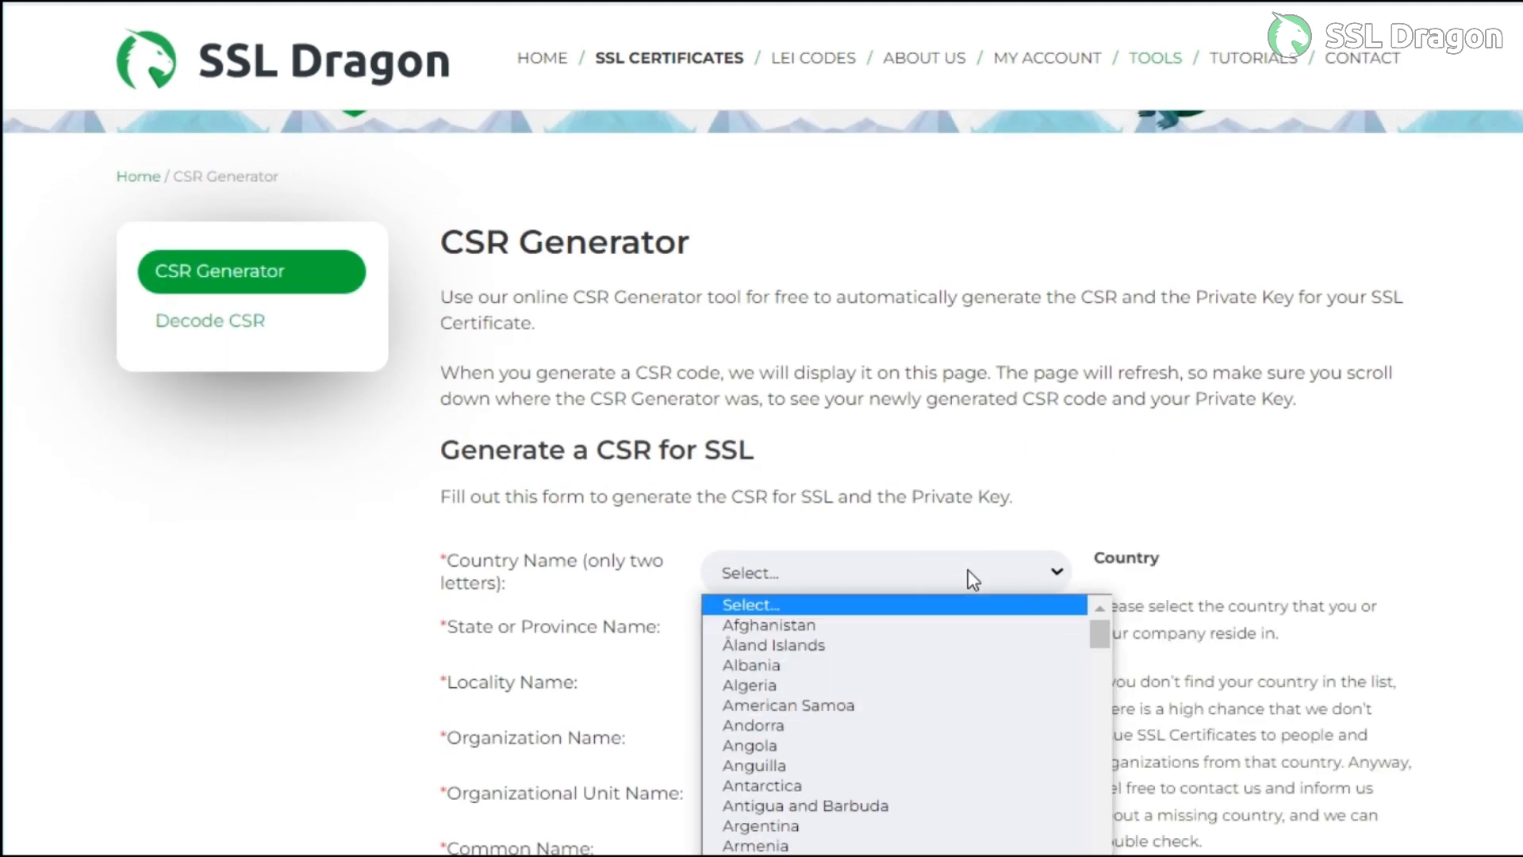
text(india)
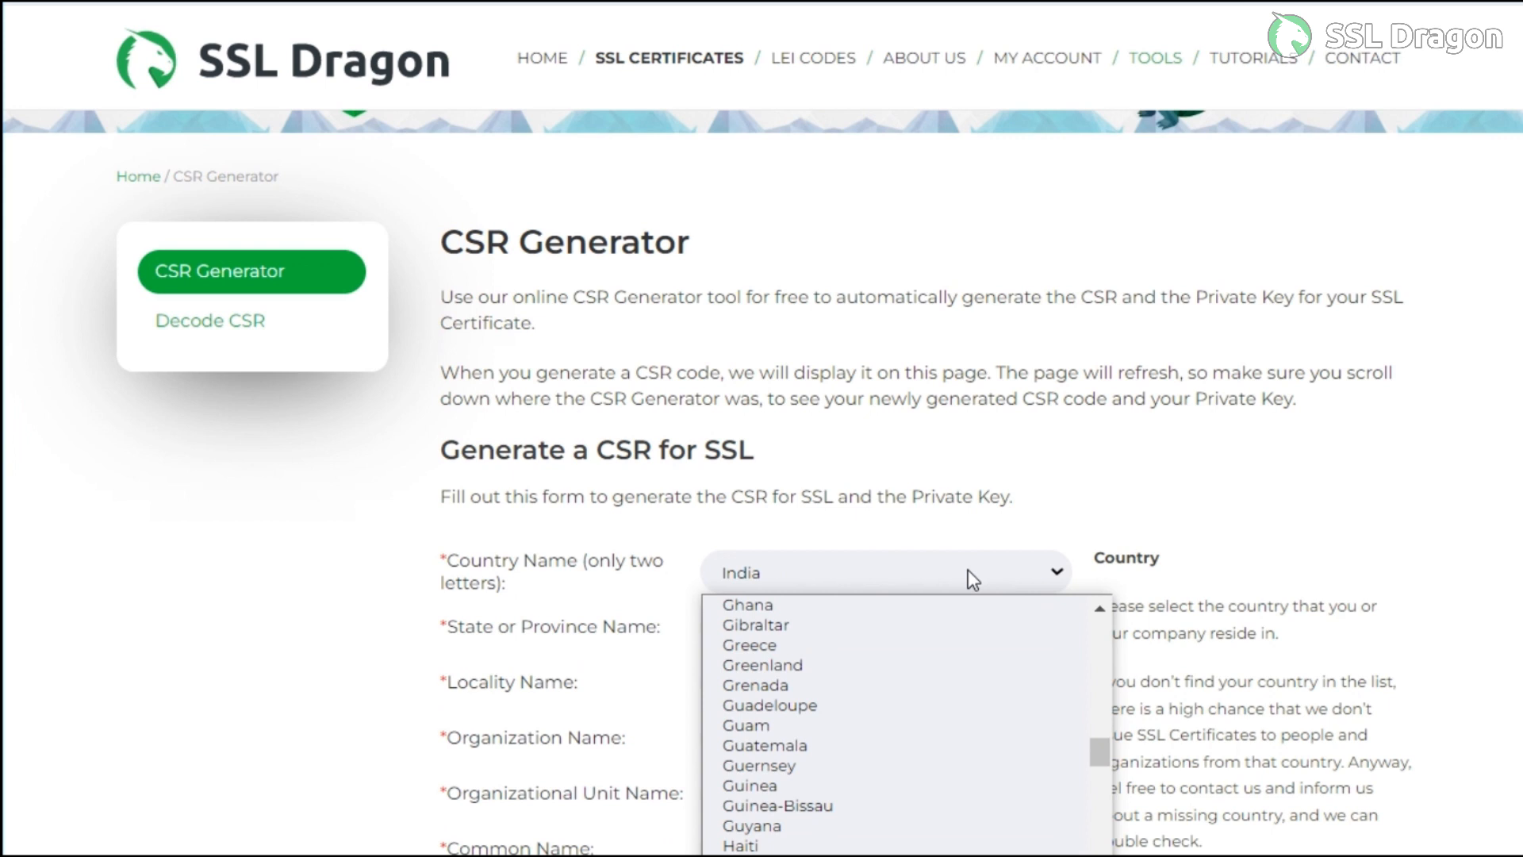
key(Return)
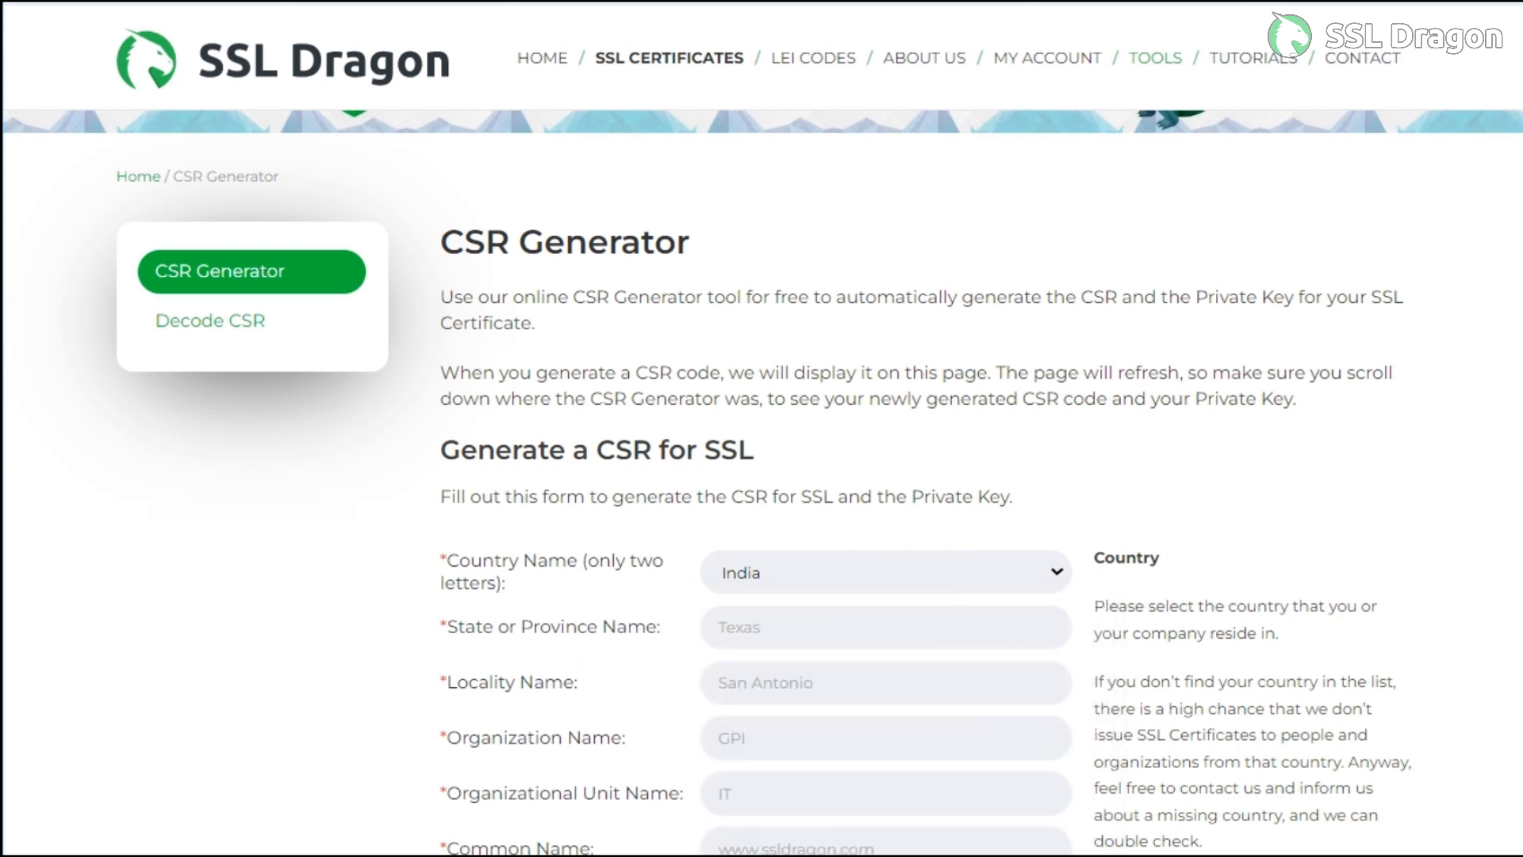
Fill in state Your-State, locality Your-City and organization Demo-ssldragon
click(843, 634)
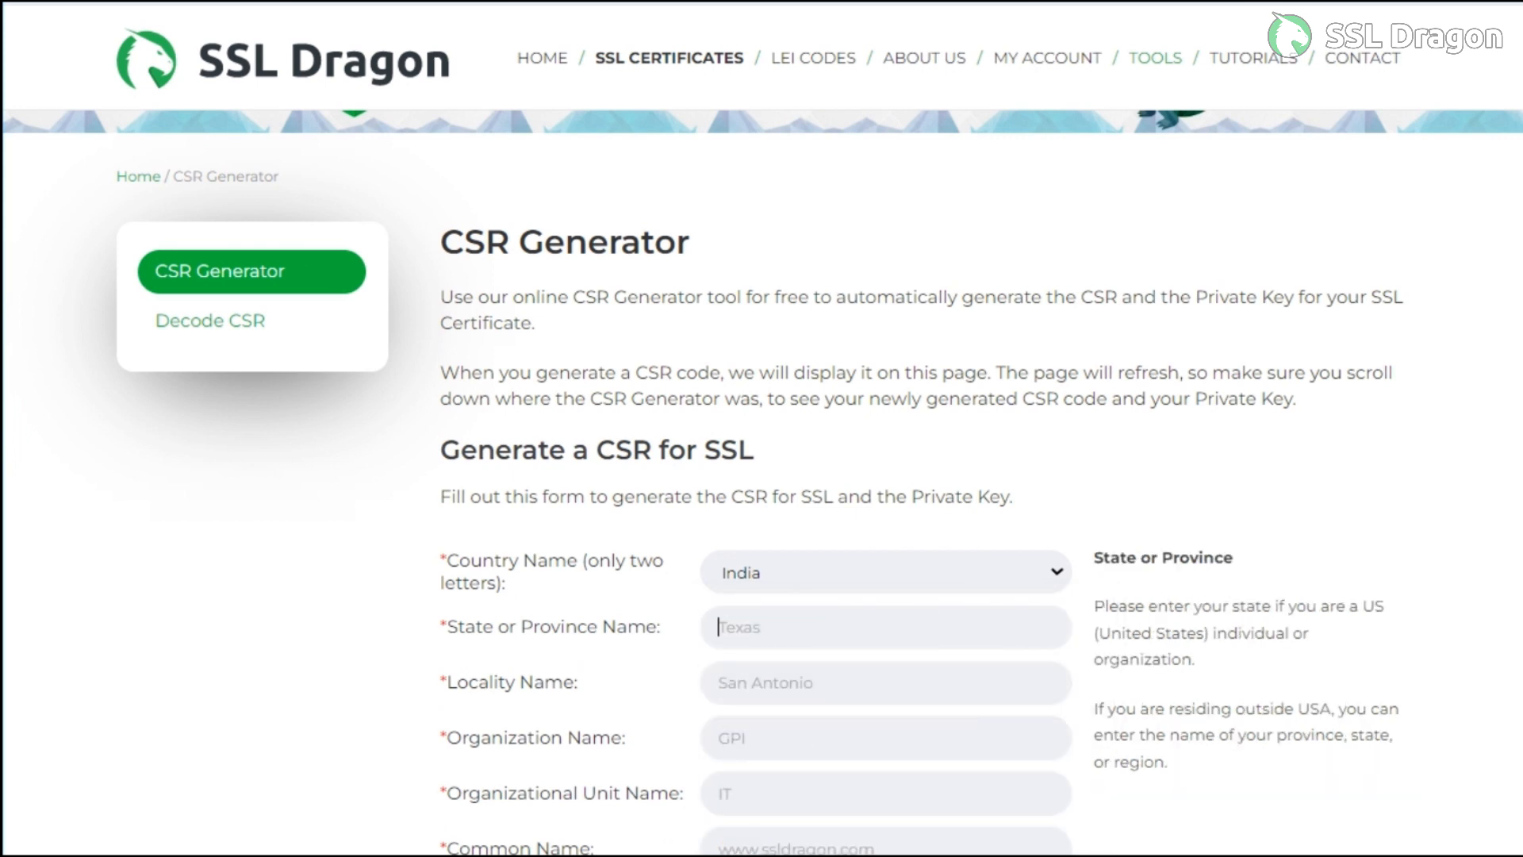
text(Your-city)
key(BackSpace)
key(BackSpace)
key(BackSpace)
key(BackSpace)
text(State)
key(Tab)
text(Your)
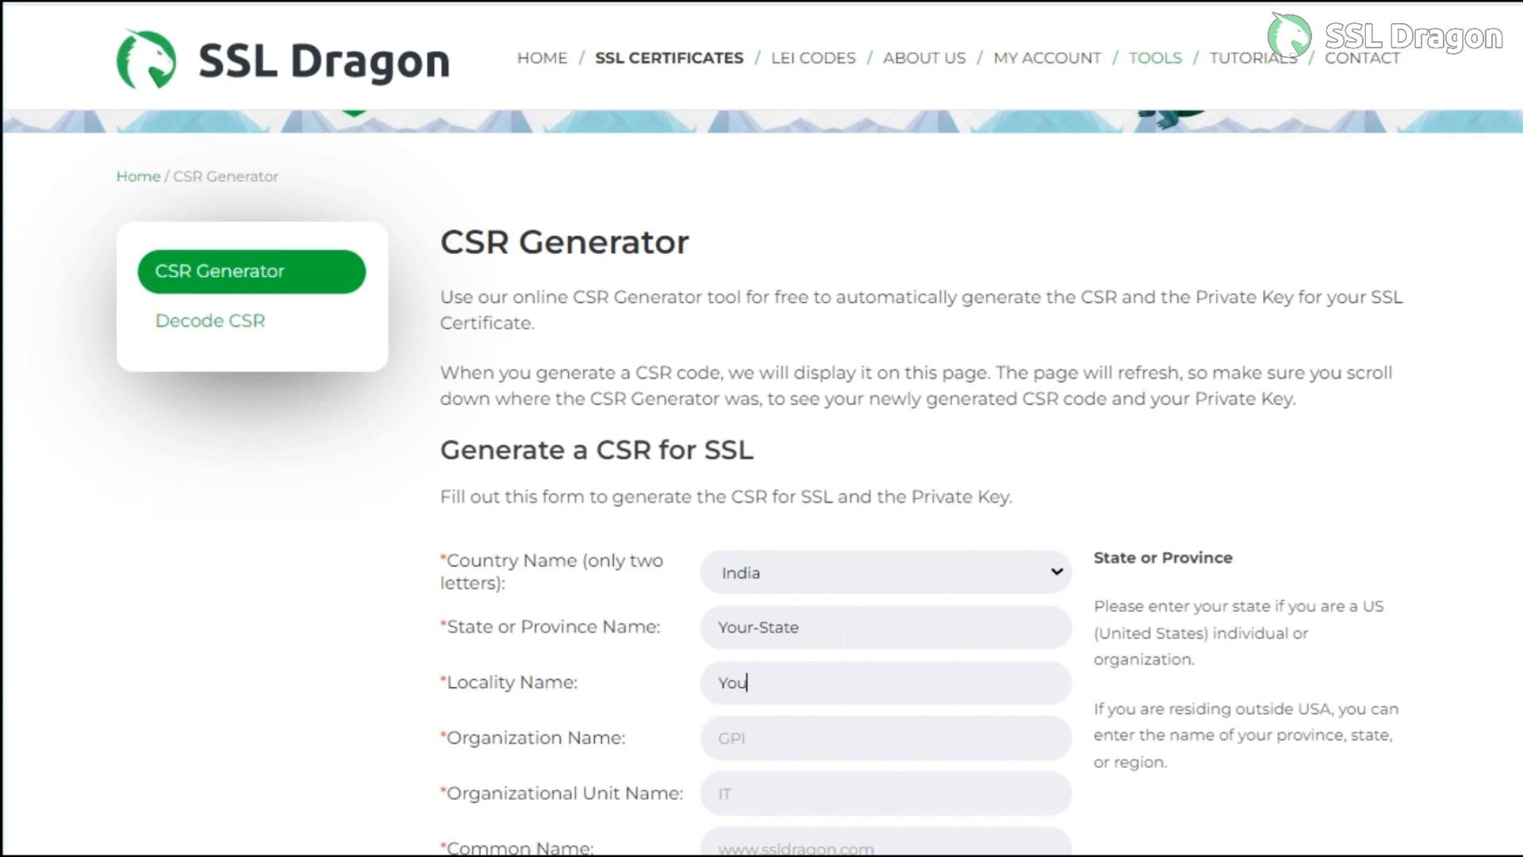
text(-City)
key(Tab)
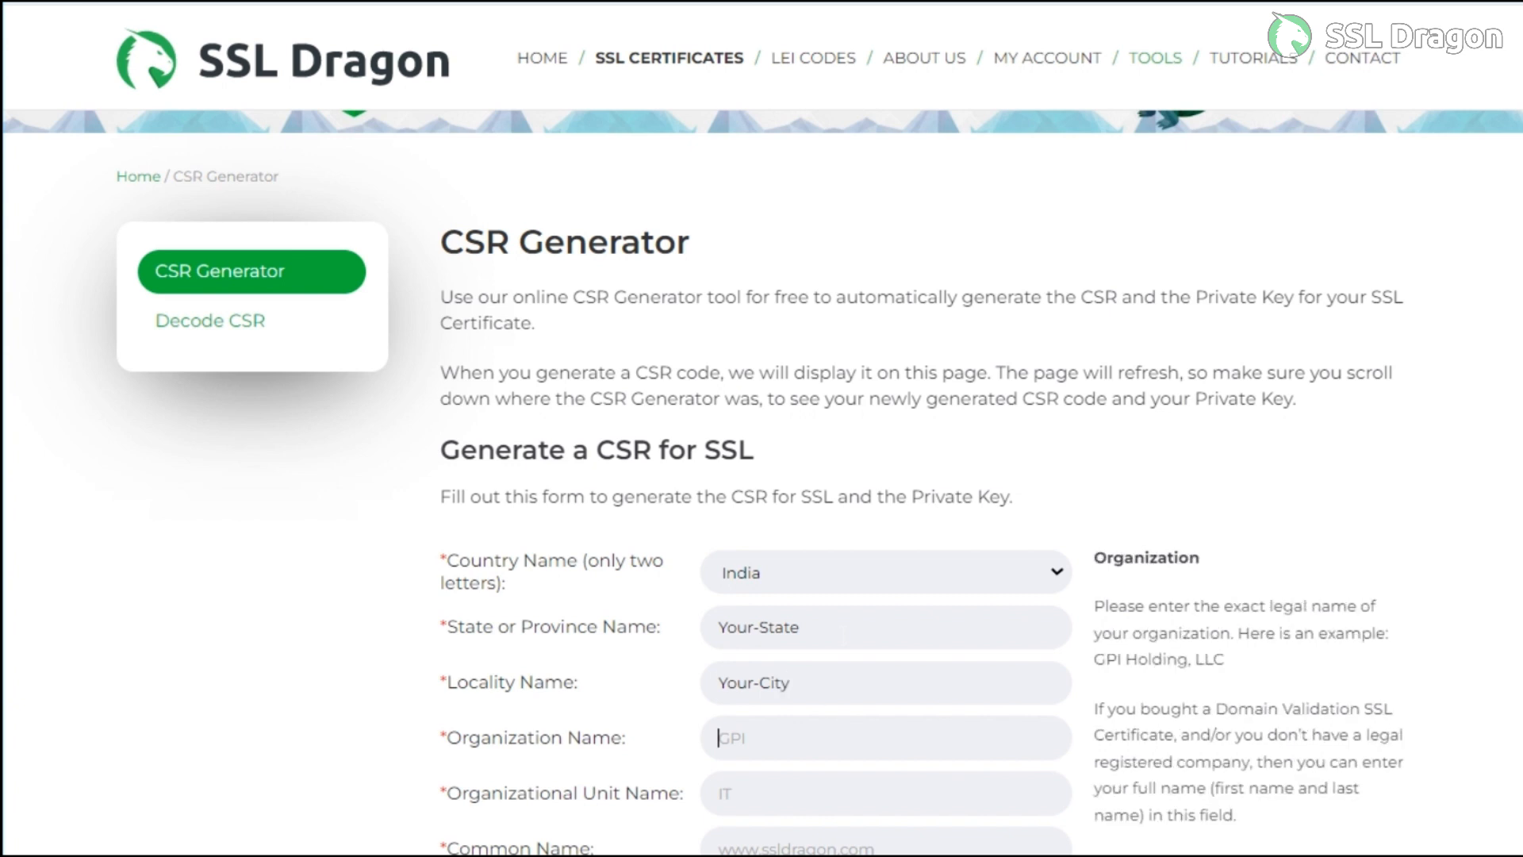
text(Demo-ssldragon)
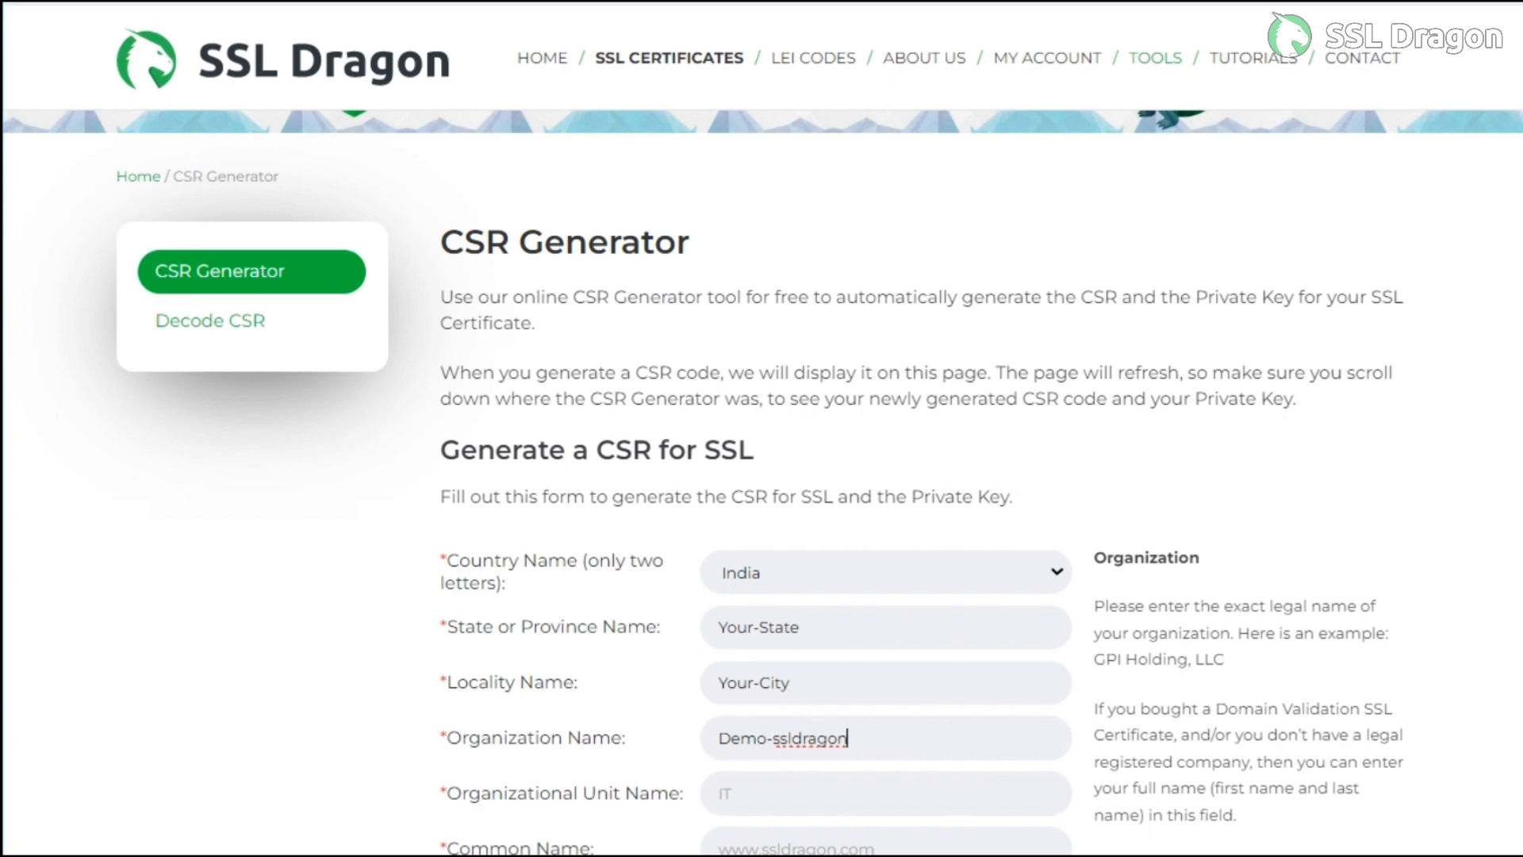
scroll(836, 720, down, 2)
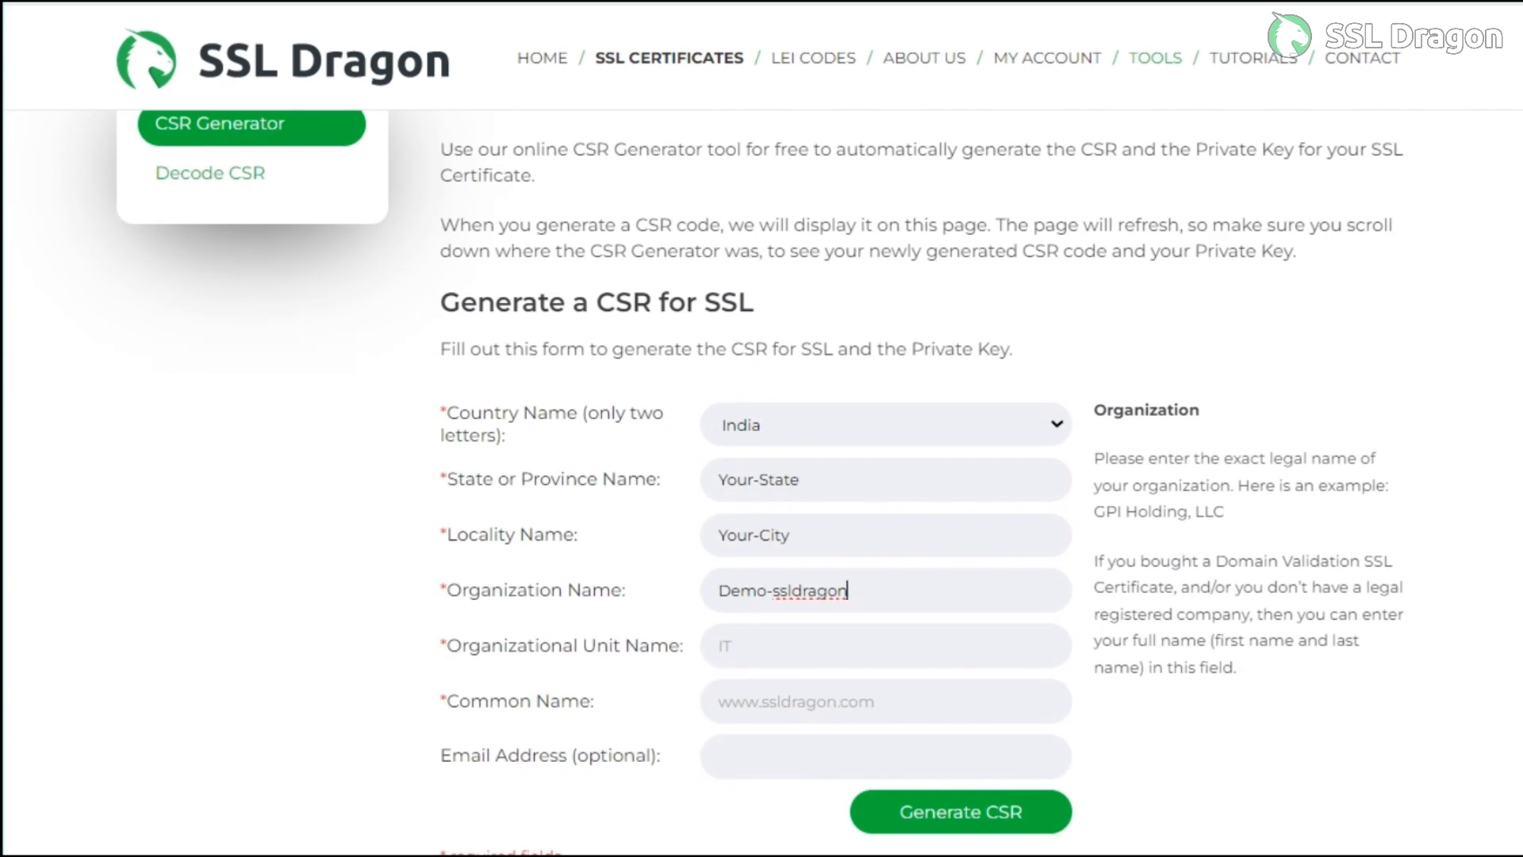
click(720, 646)
text(Unit)
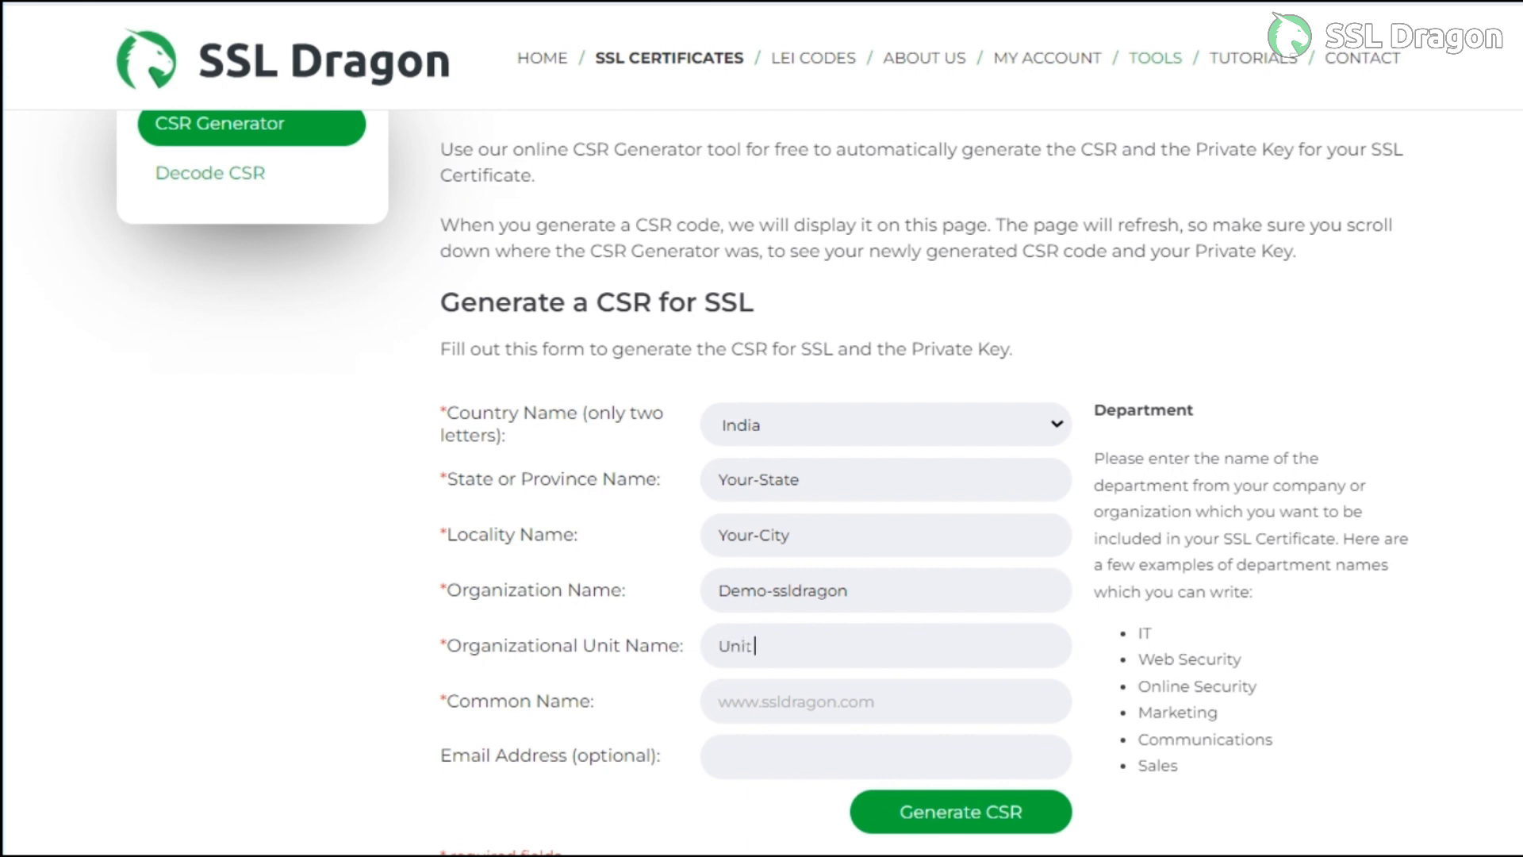
text( Name)
key(Tab)
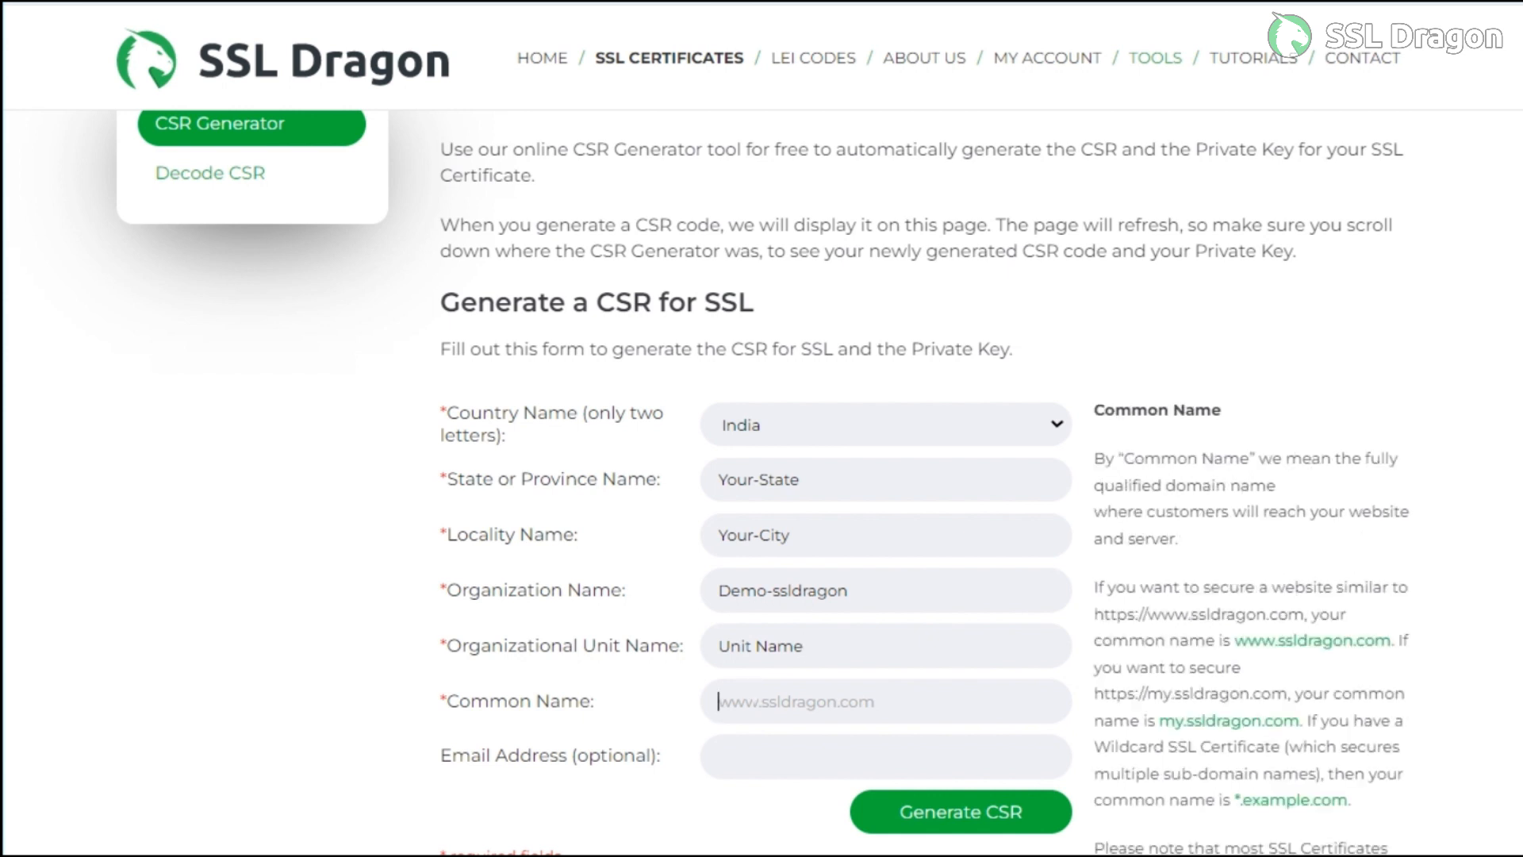
text(www)
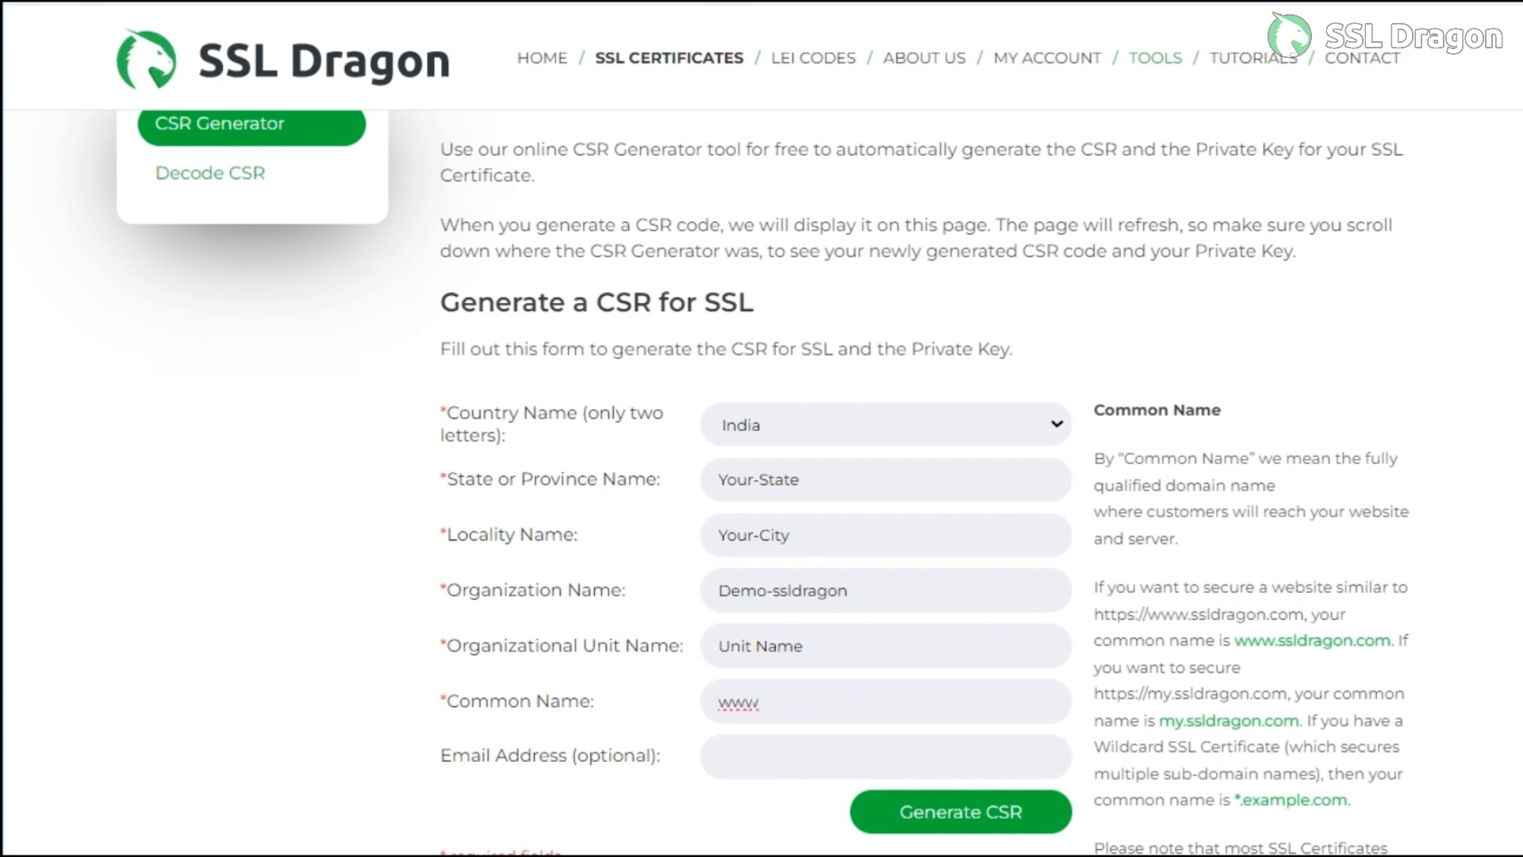
text(.demo-ssldragon)
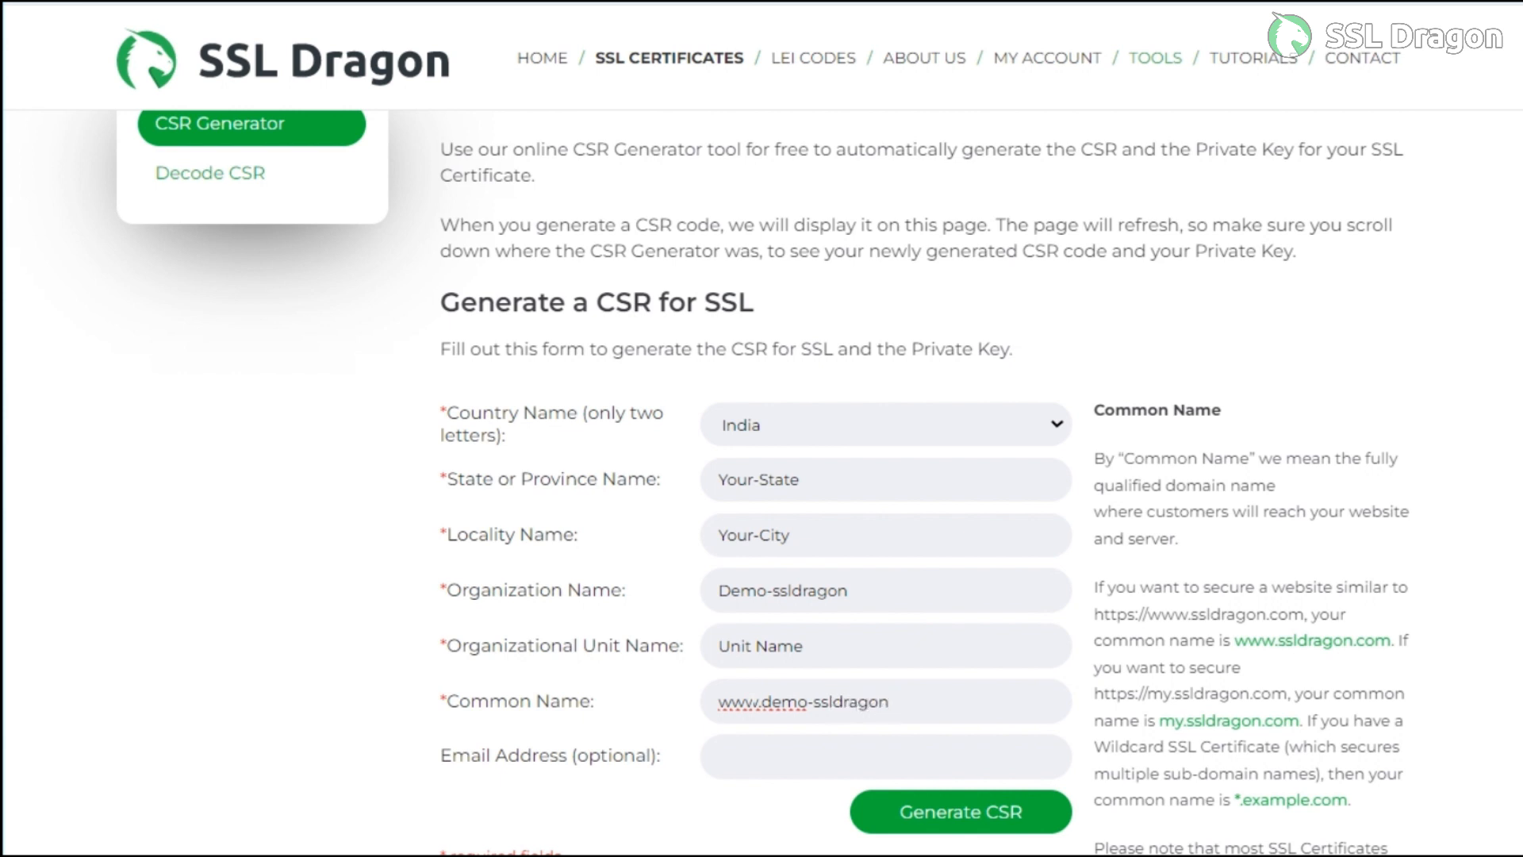
text(.com)
click(734, 758)
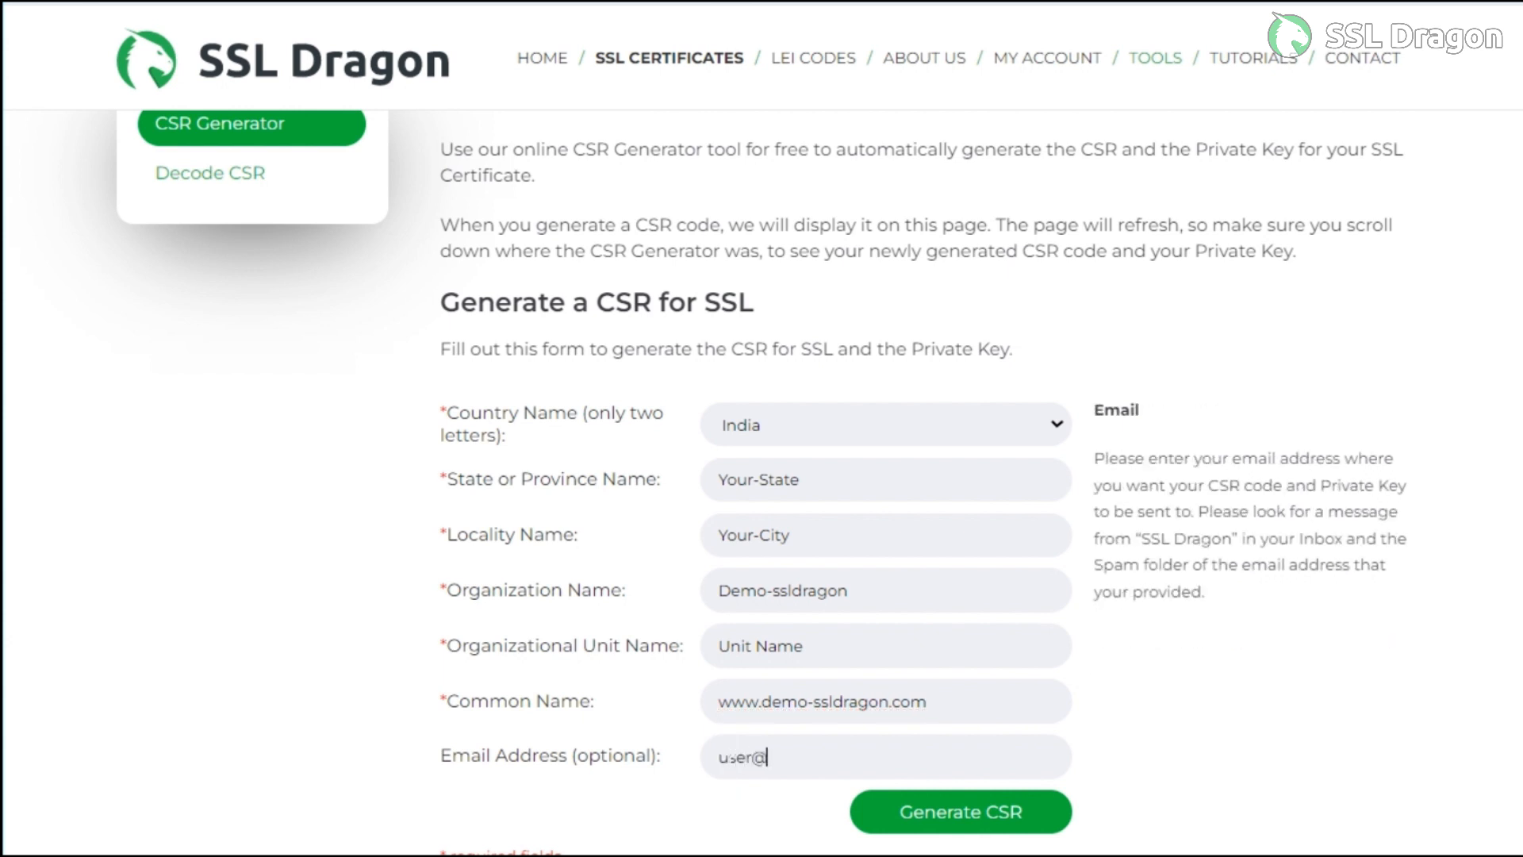
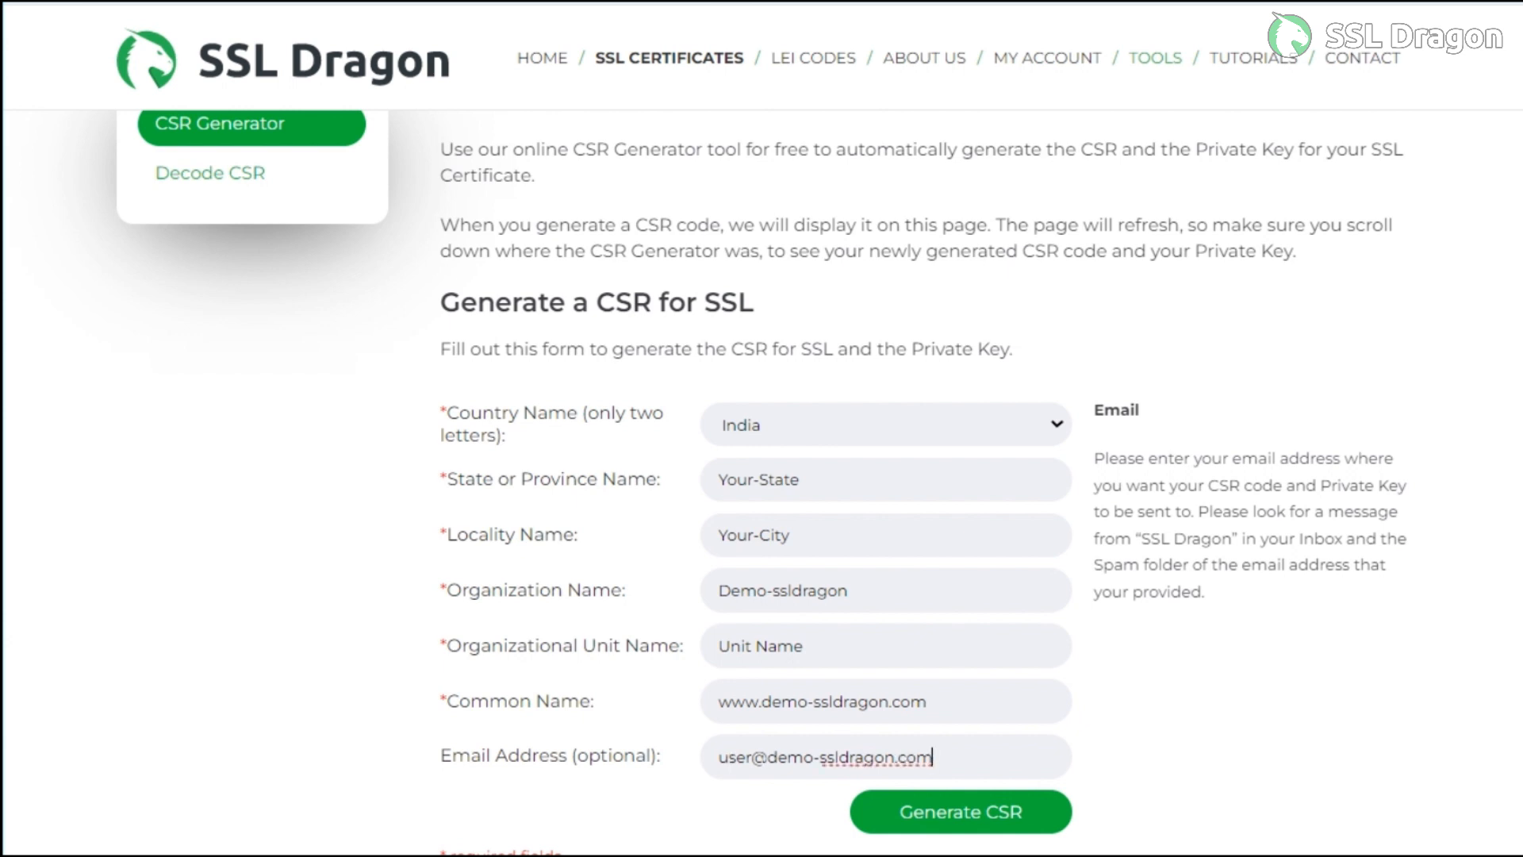
scroll(1021, 845, down, 2)
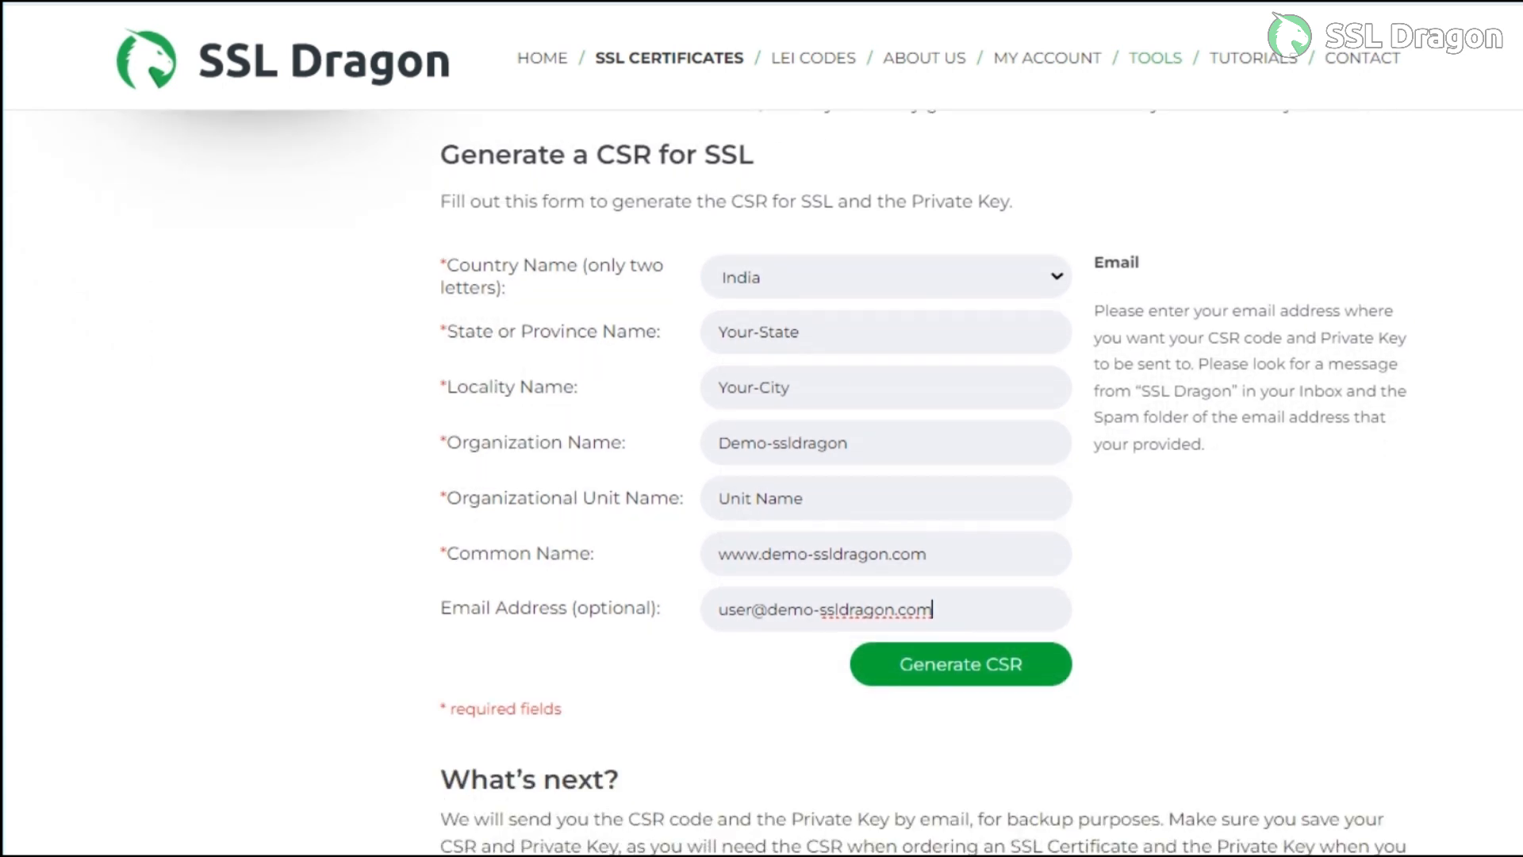
Generate the CSR and review the resulting CSR code and private key
click(982, 671)
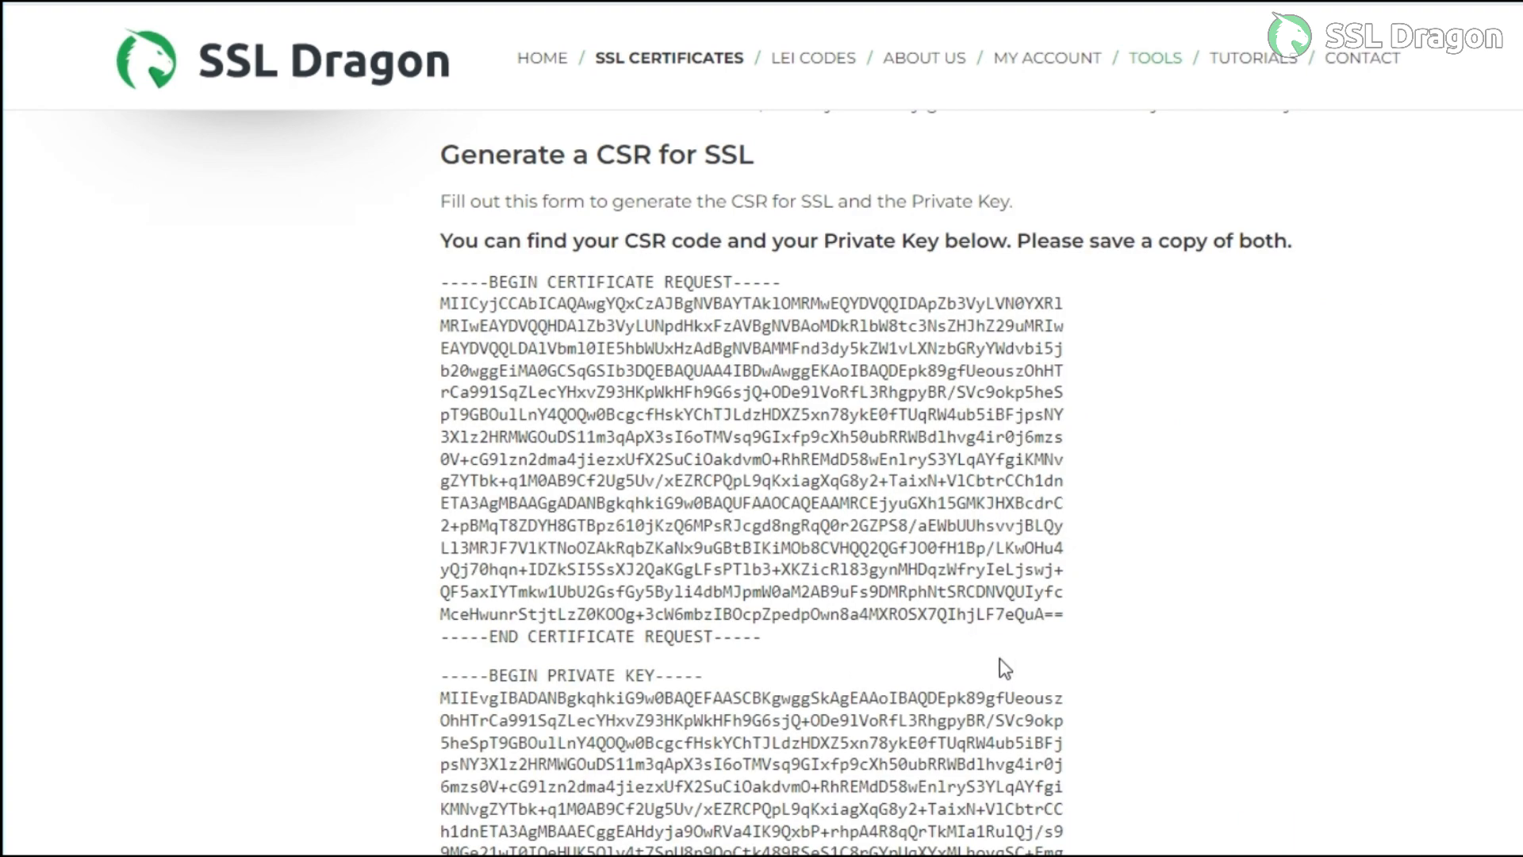
scroll(1004, 652, down, 7)
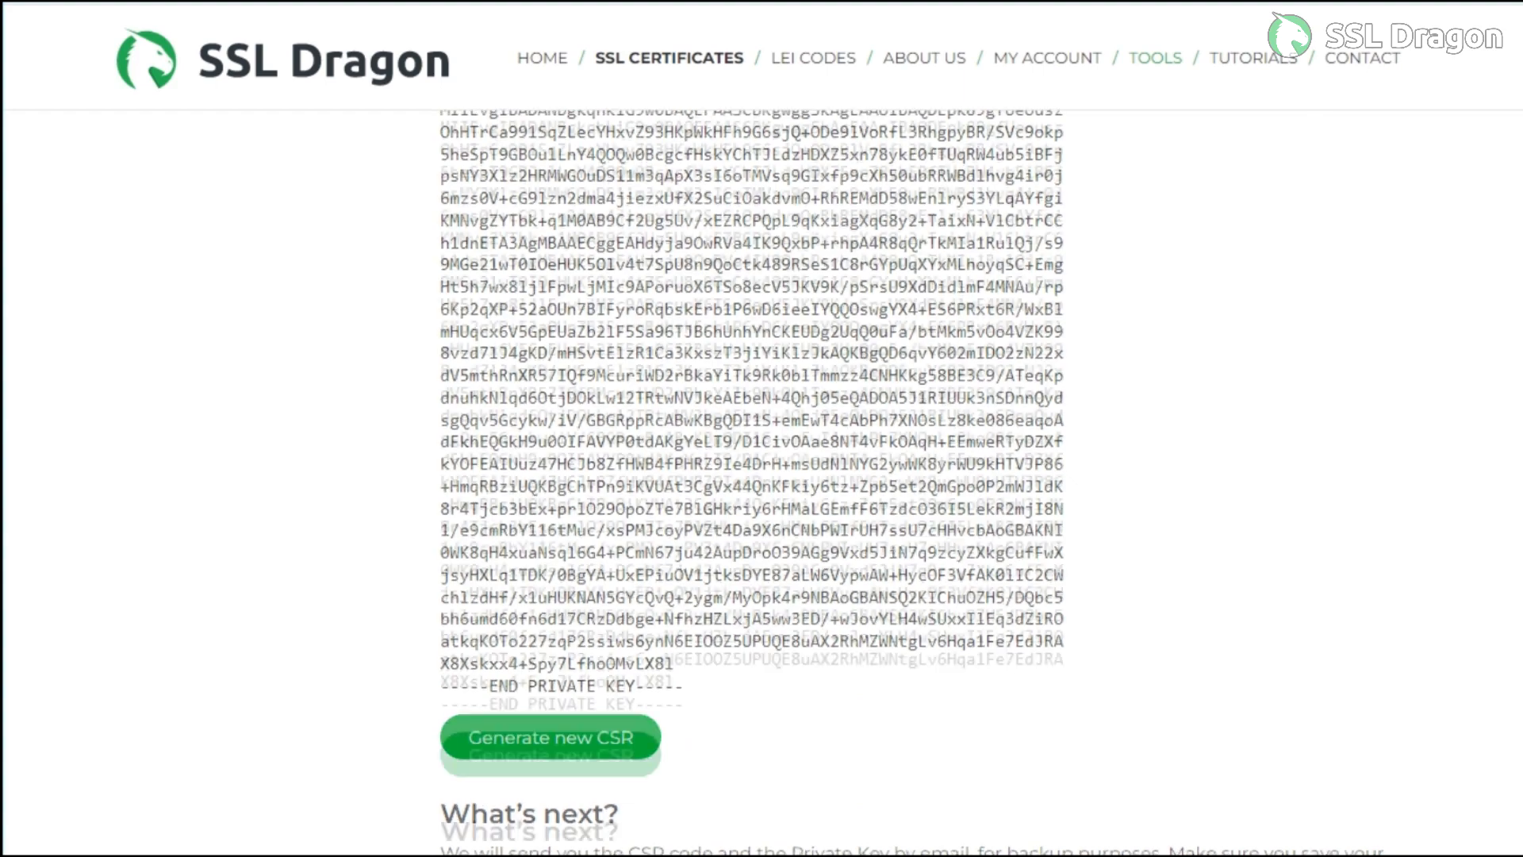
scroll(1004, 652, up, 5)
scroll(1008, 660, up, 2)
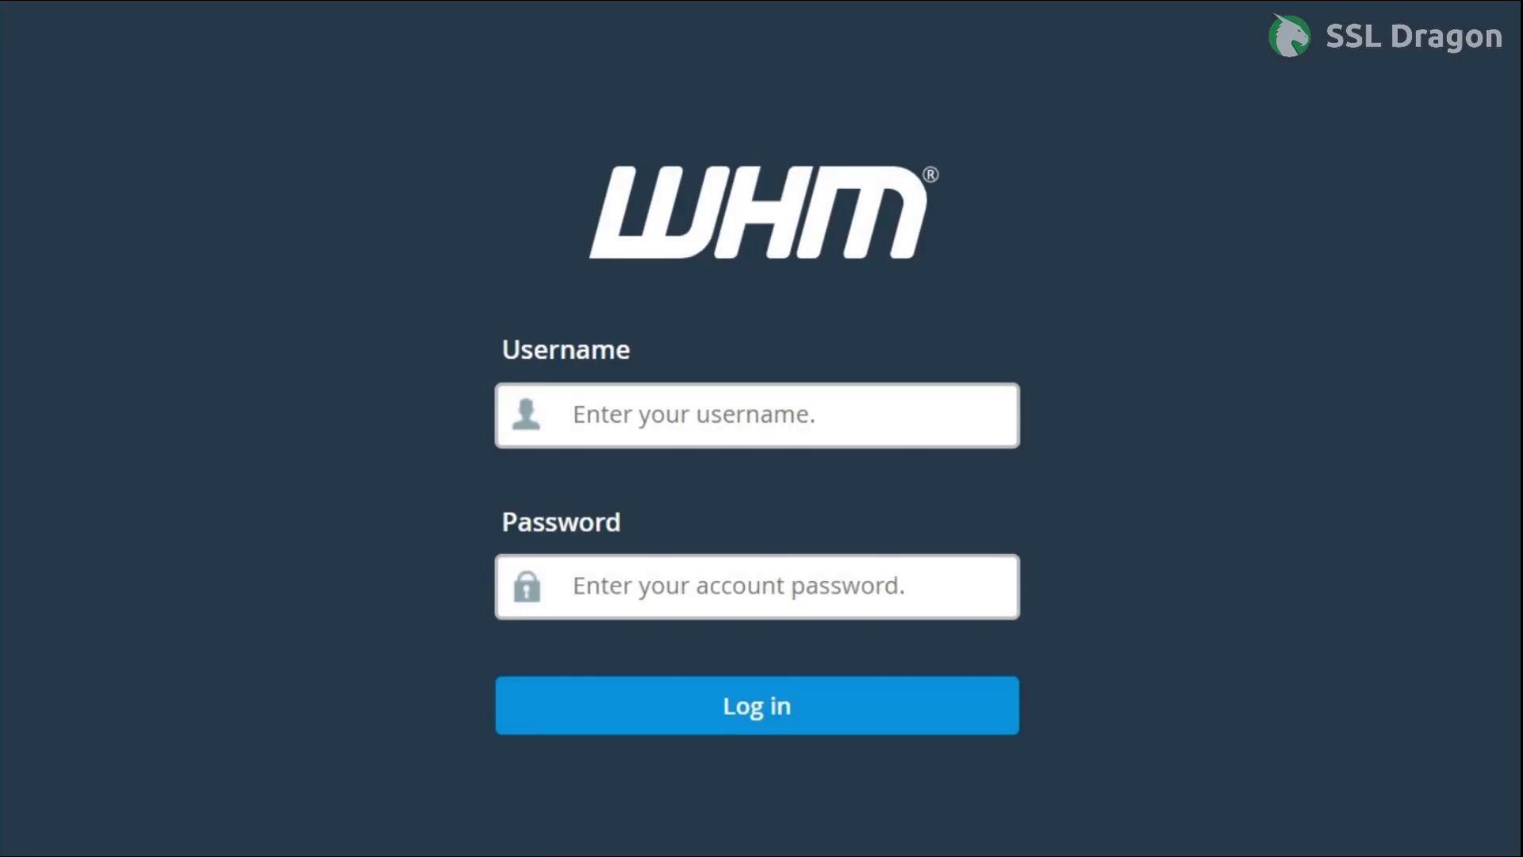
Log in to WHM as root with the account password
text(root)
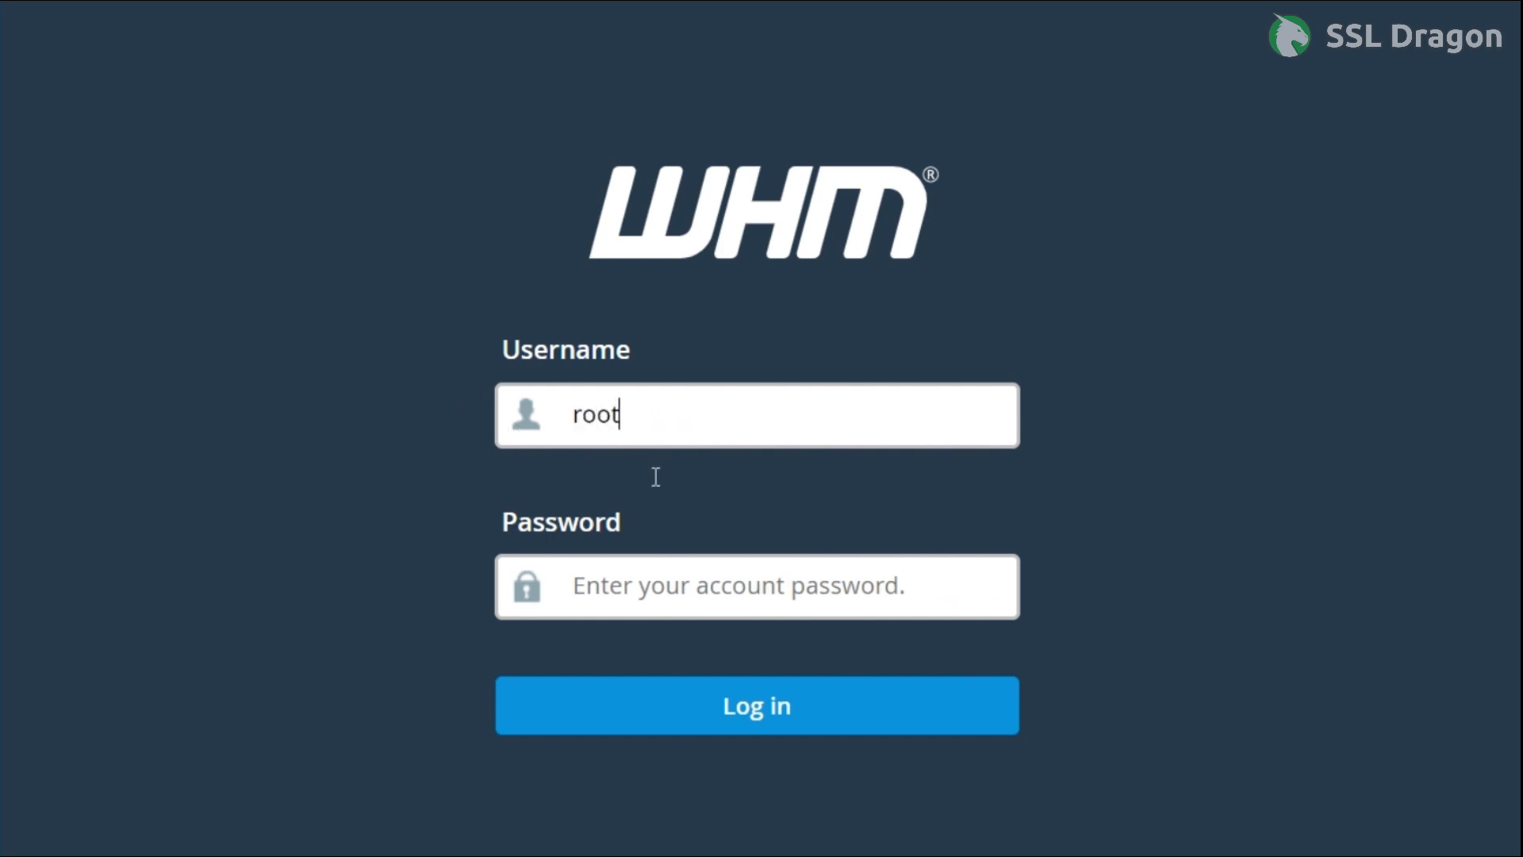
key(Tab)
text(••••••••••)
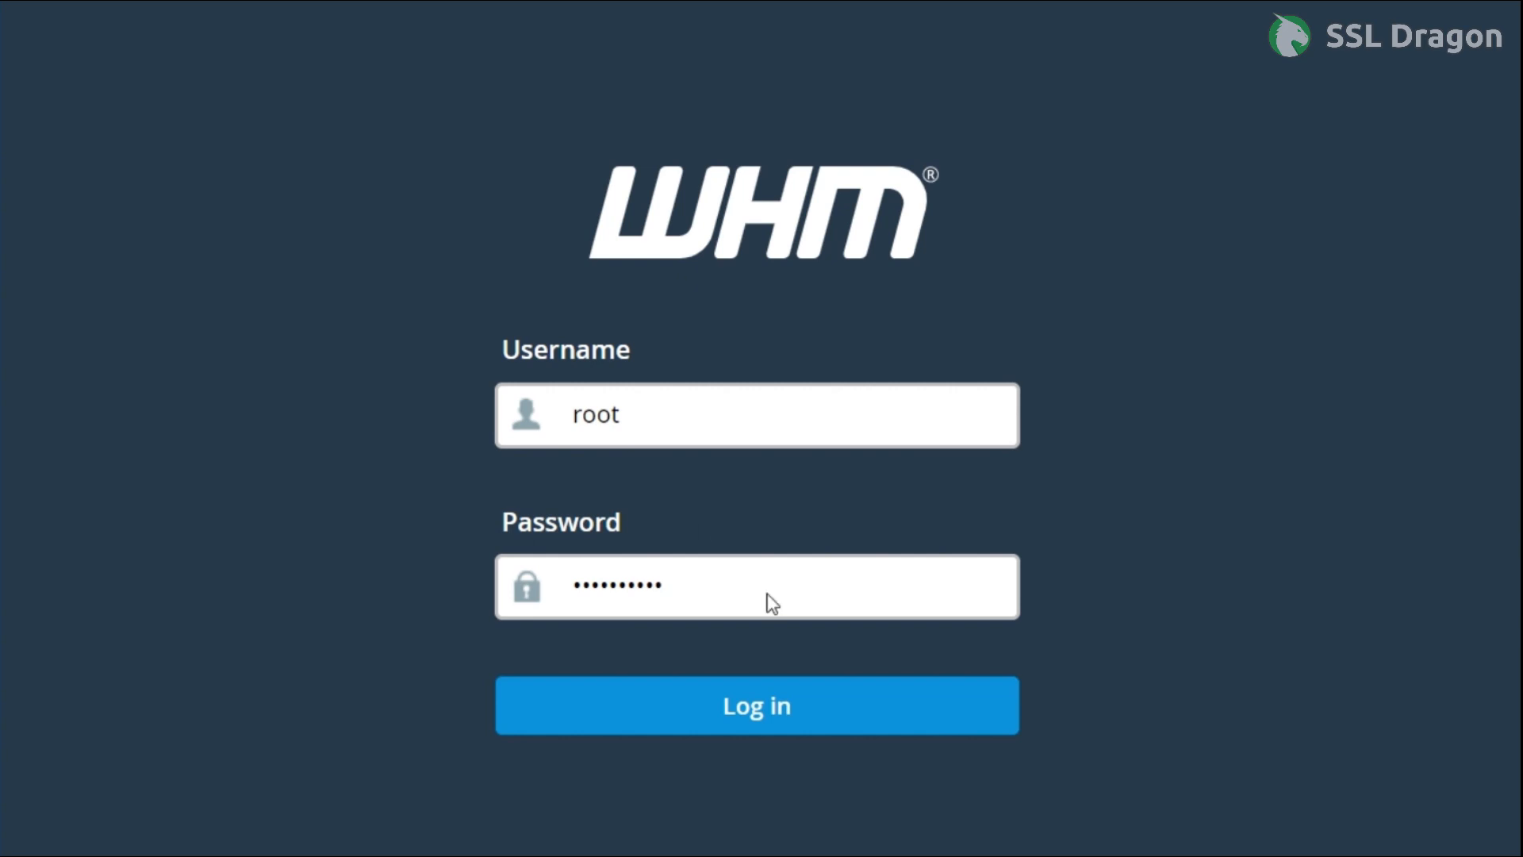
click(773, 706)
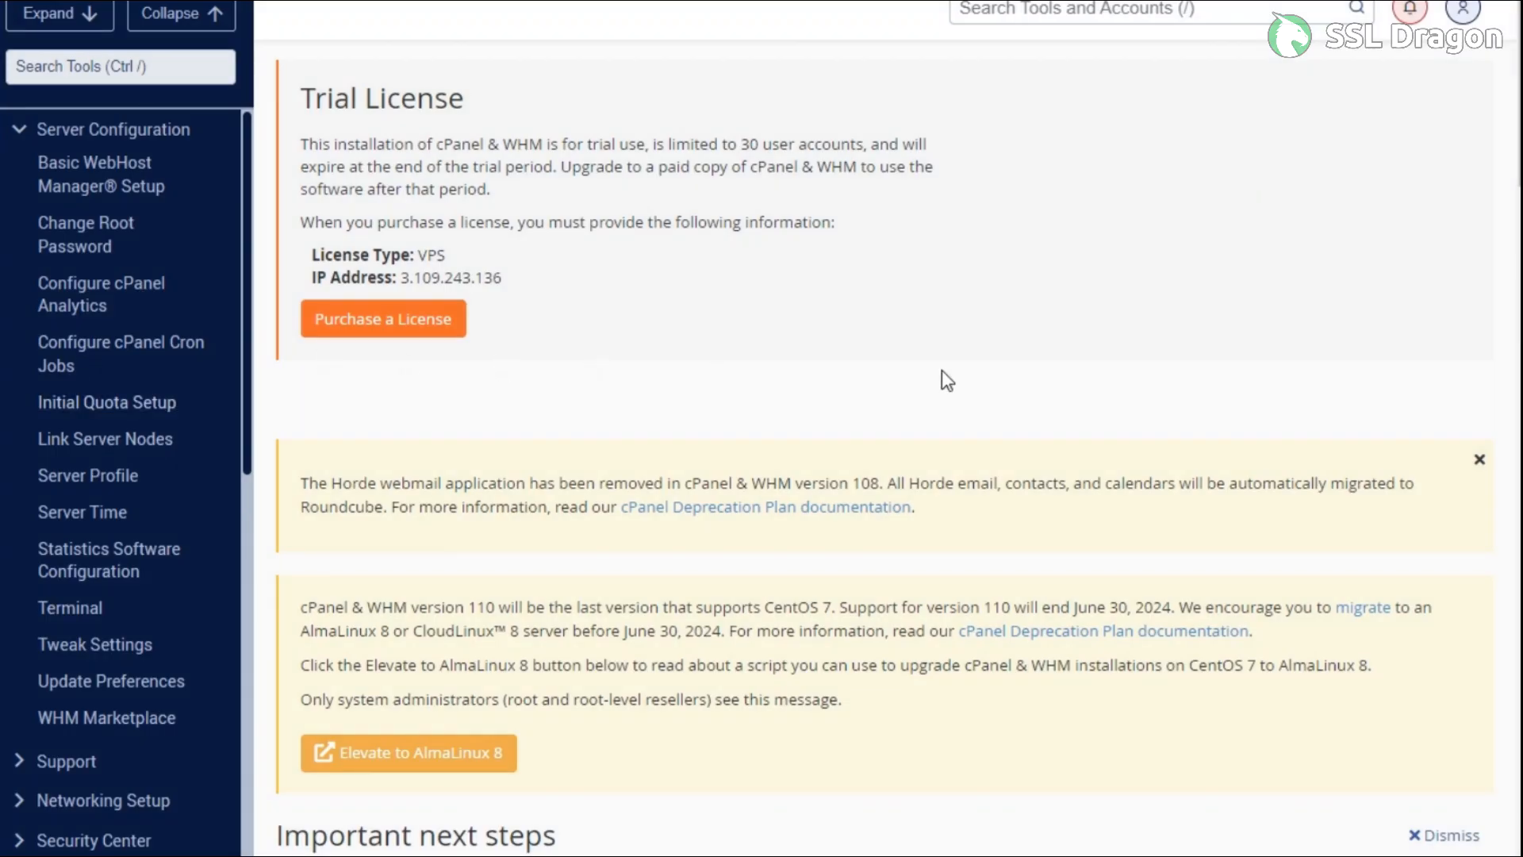
Go to SSL/TLS > Install an SSL Certificate on a Domain and focus the Domain field
scroll(641, 438, down, 4)
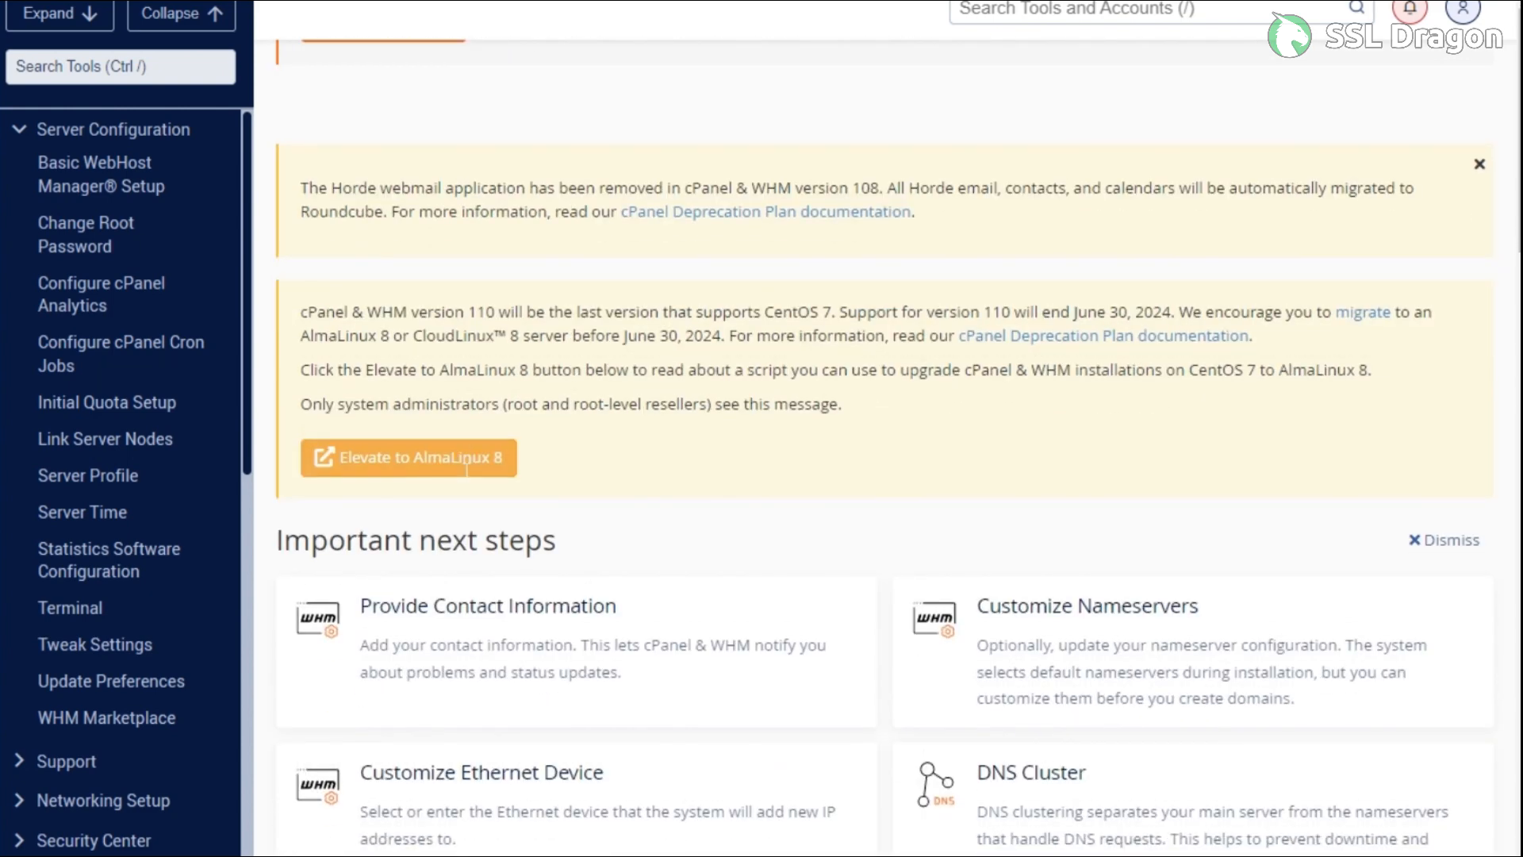
scroll(195, 541, down, 6)
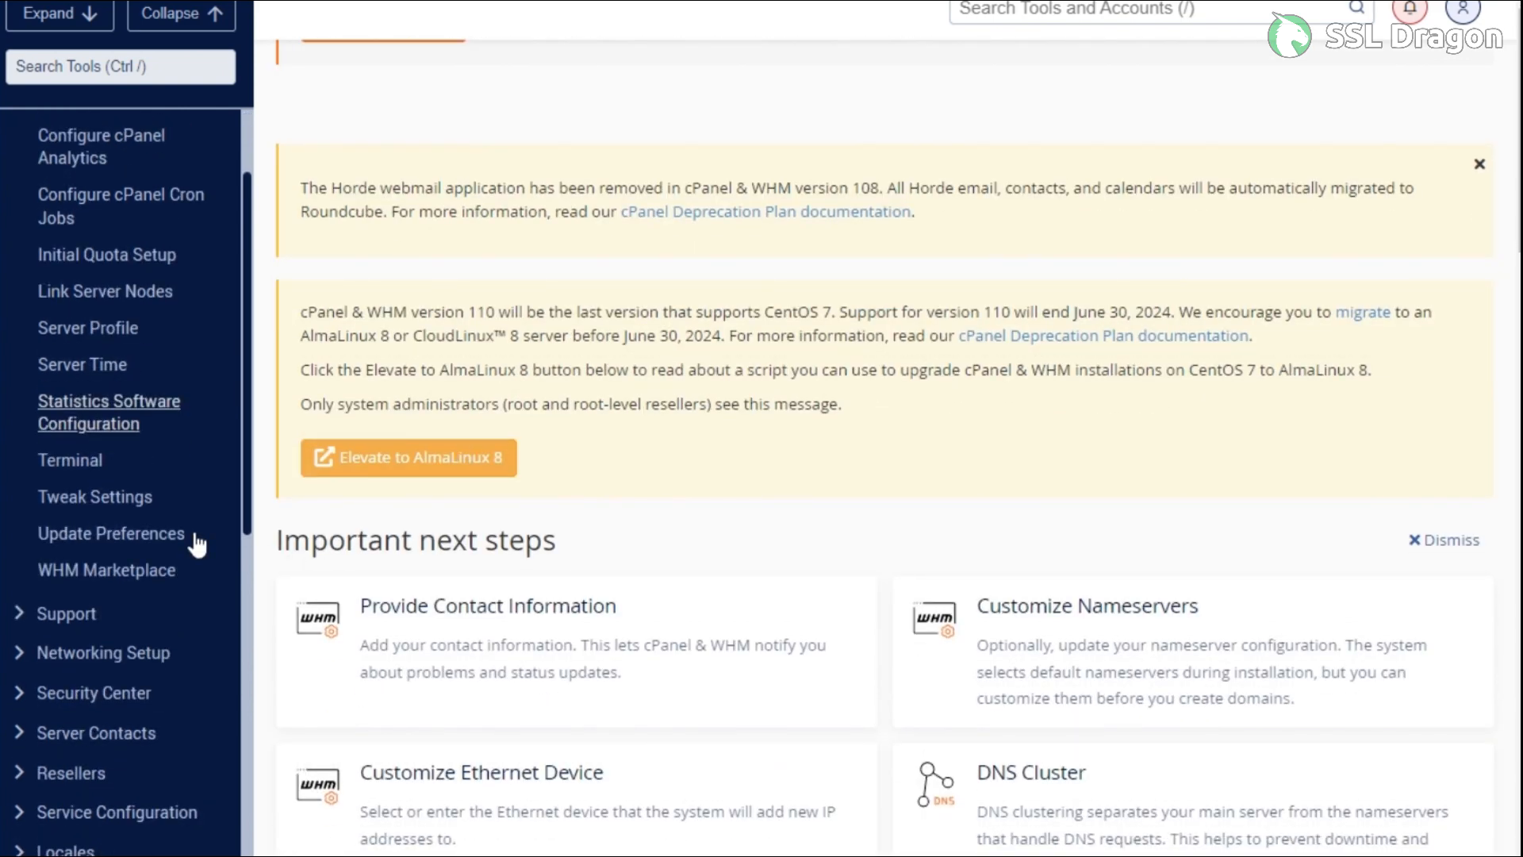
scroll(196, 544, down, 4)
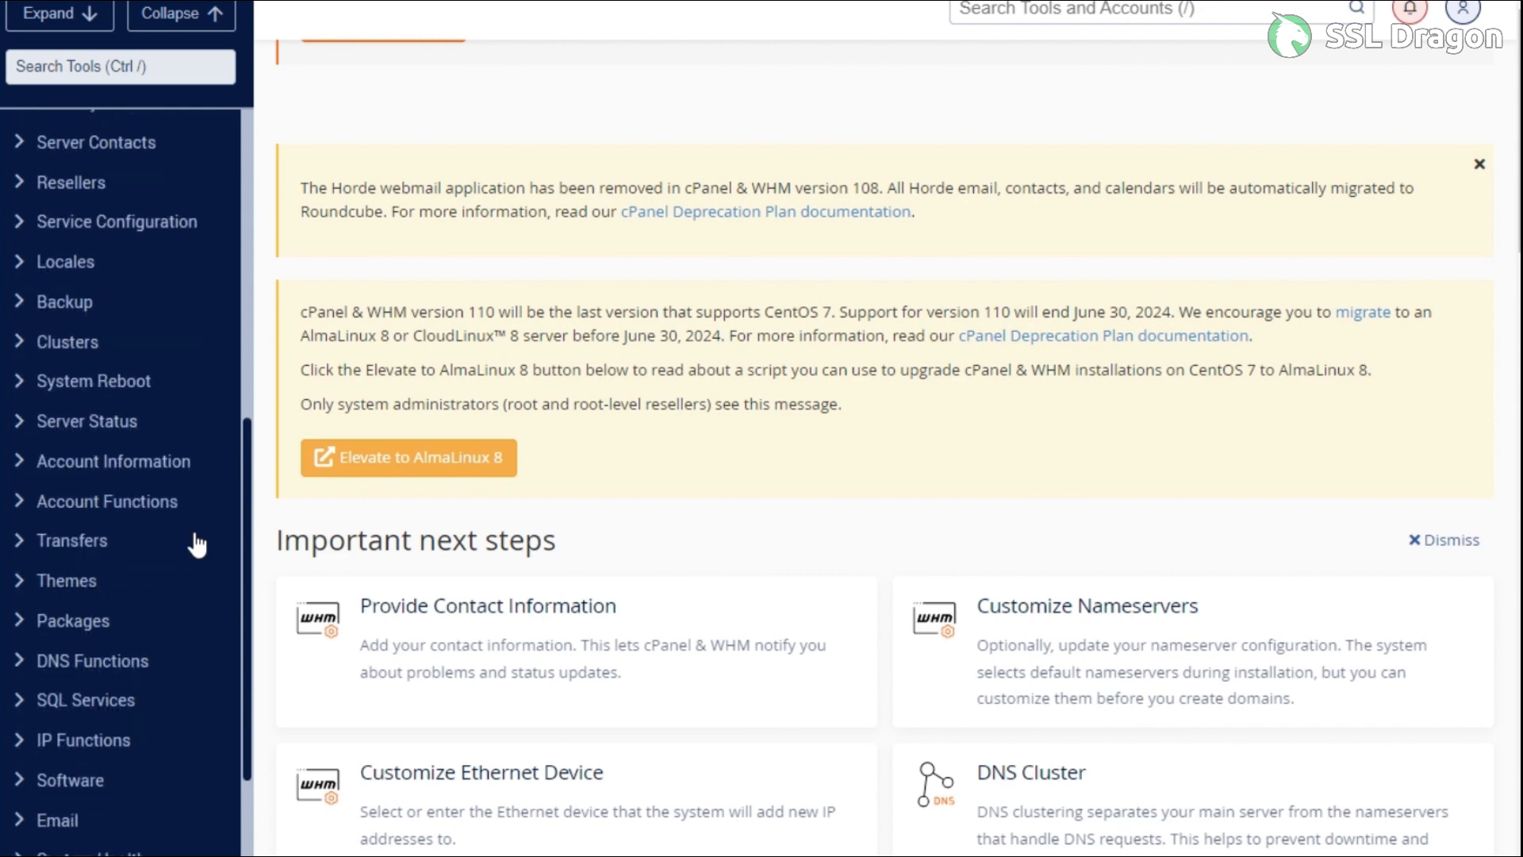
scroll(197, 544, down, 4)
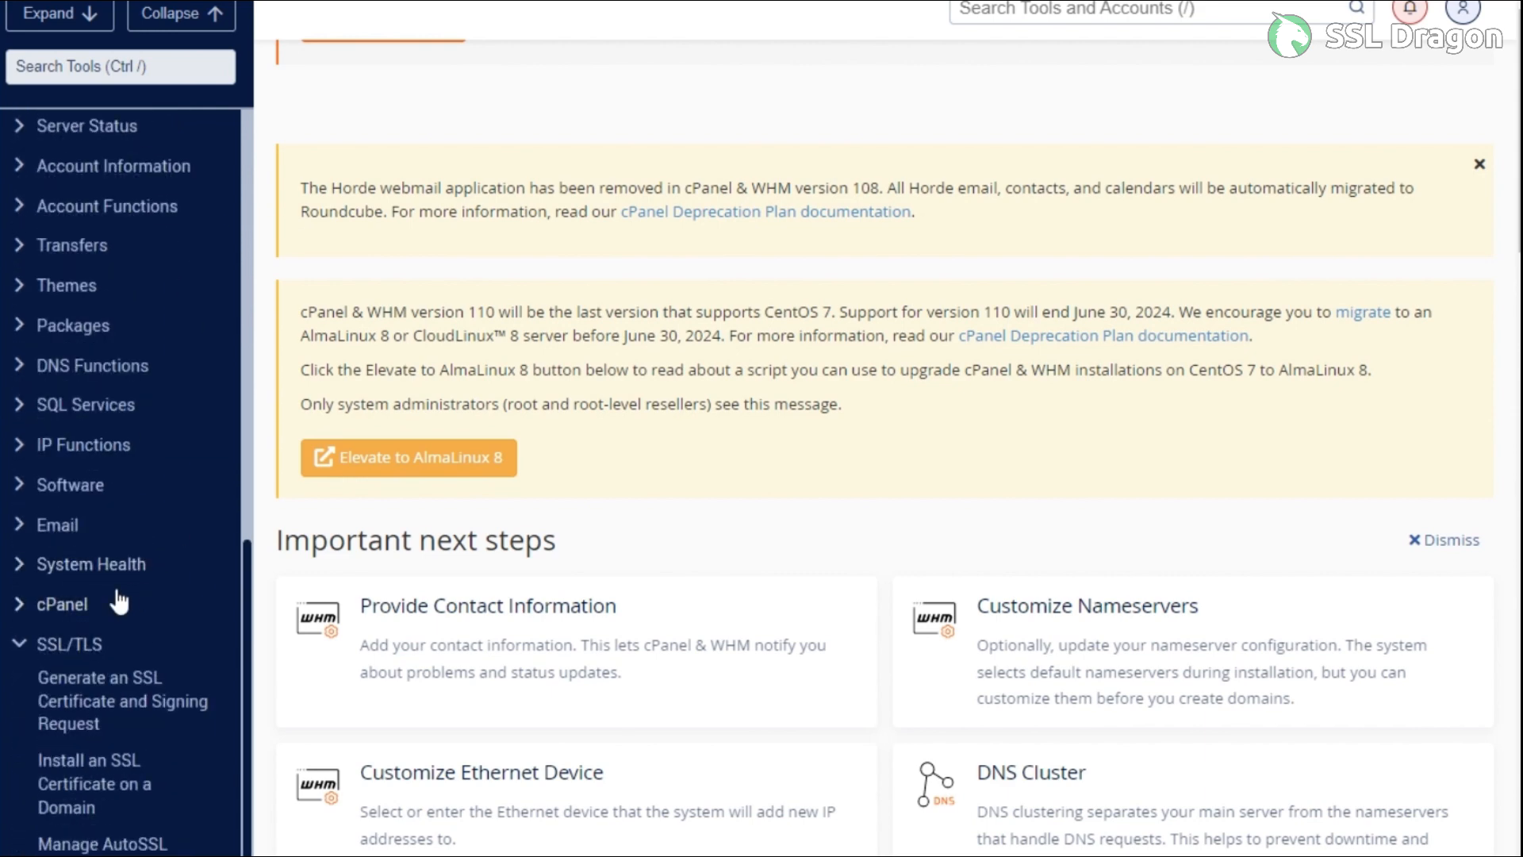
scroll(127, 611, down, 2)
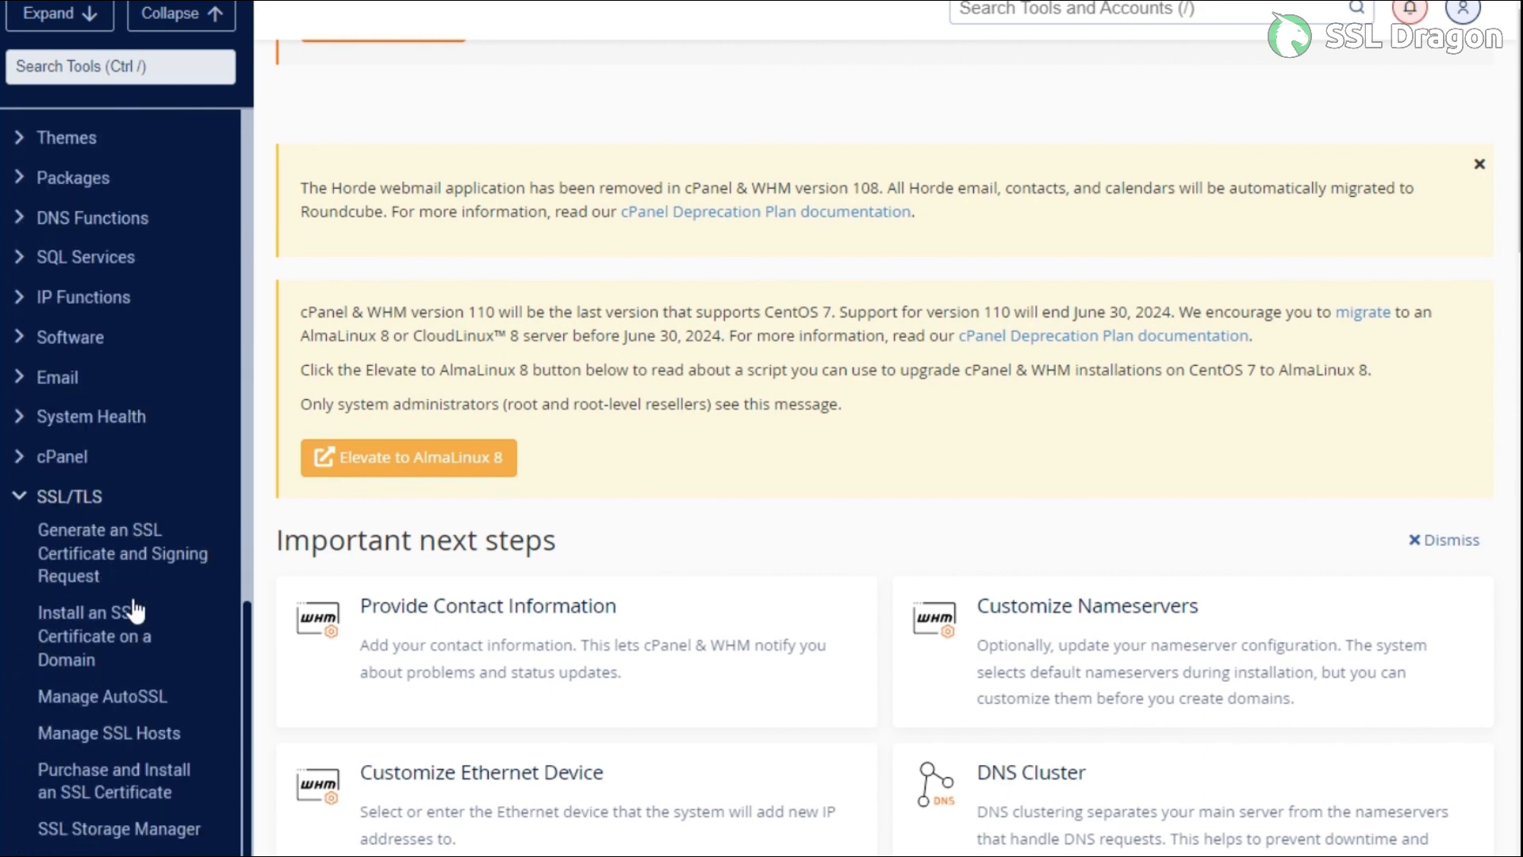
click(88, 608)
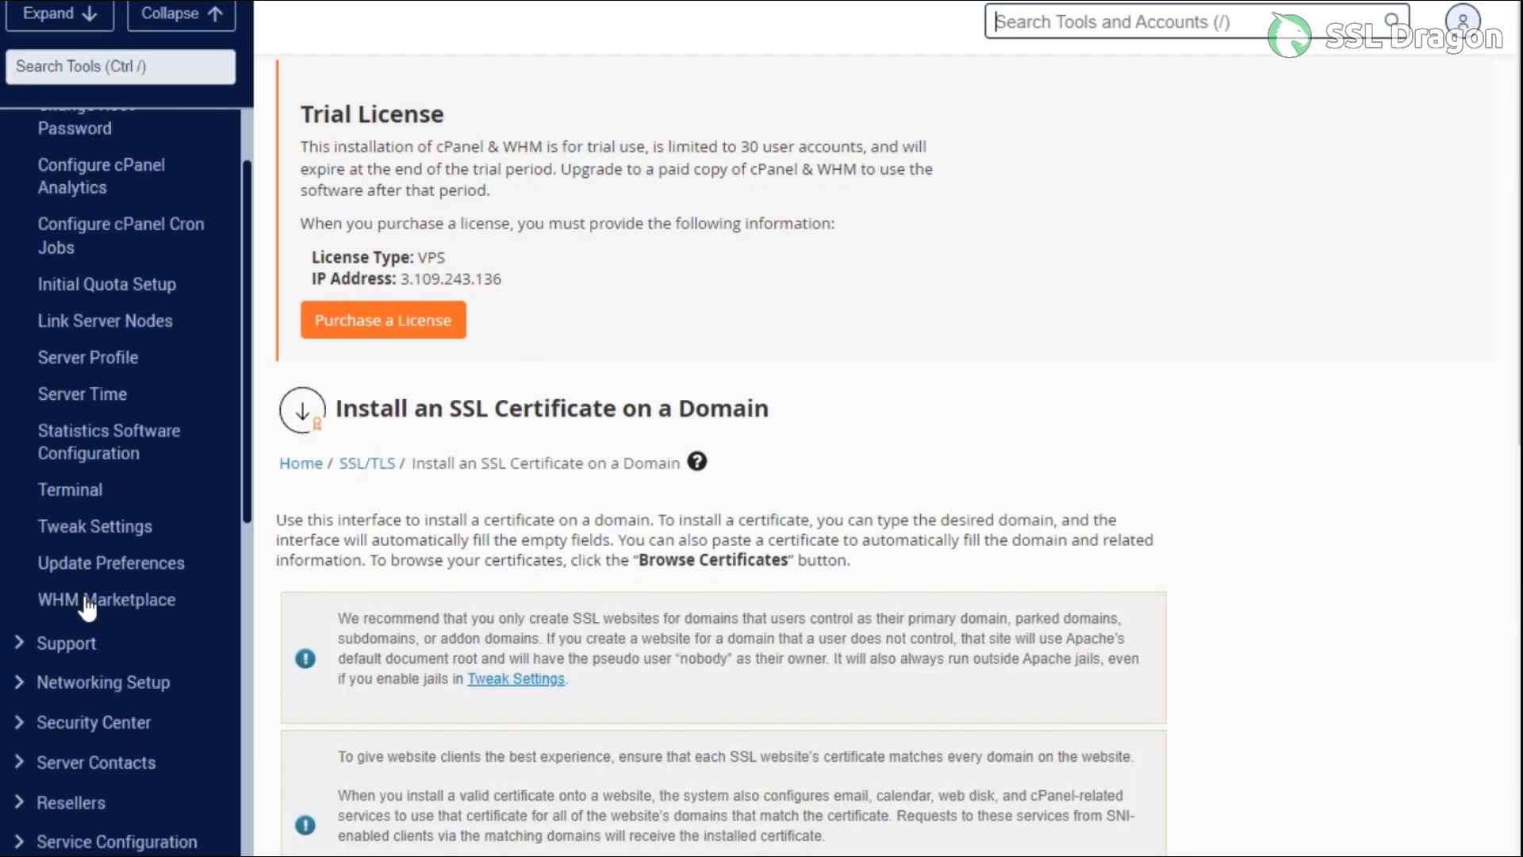
scroll(674, 580, down, 5)
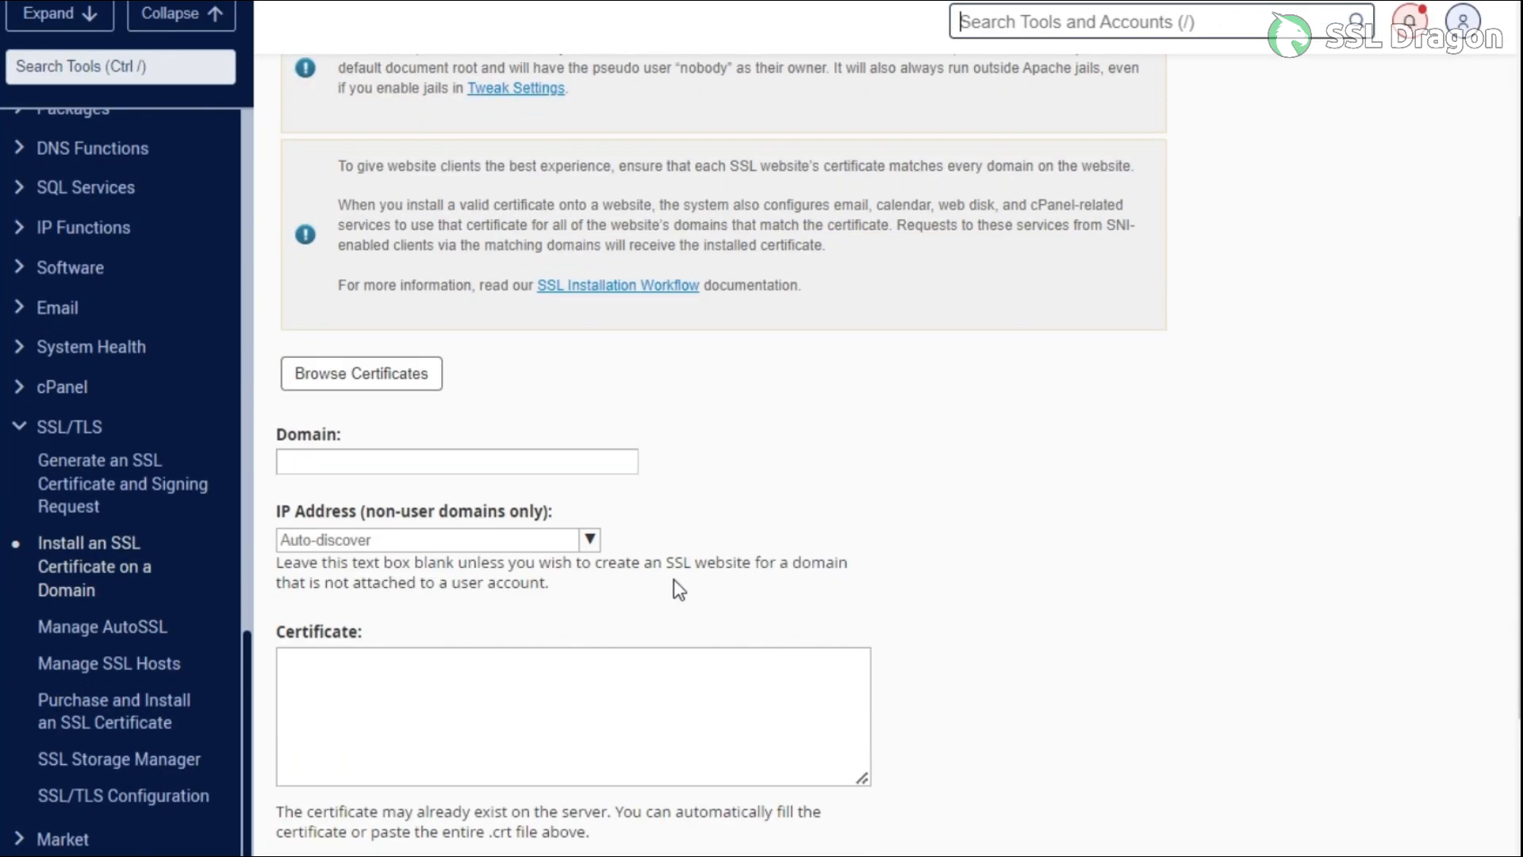
click(465, 464)
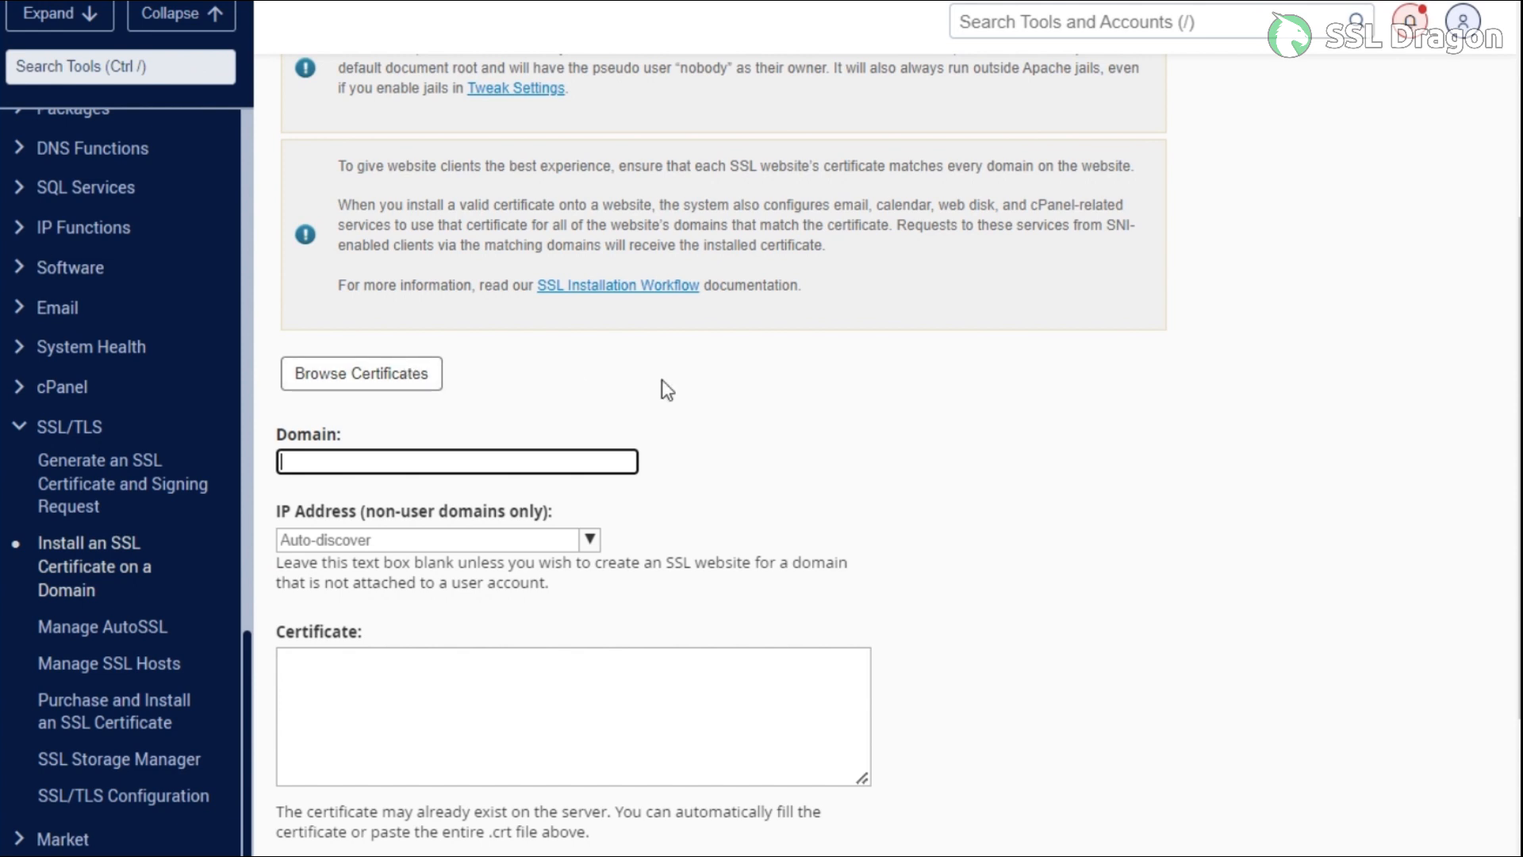
Enter domain demo-ssldragon.com and choose IP address 3.109.243.136
text(de)
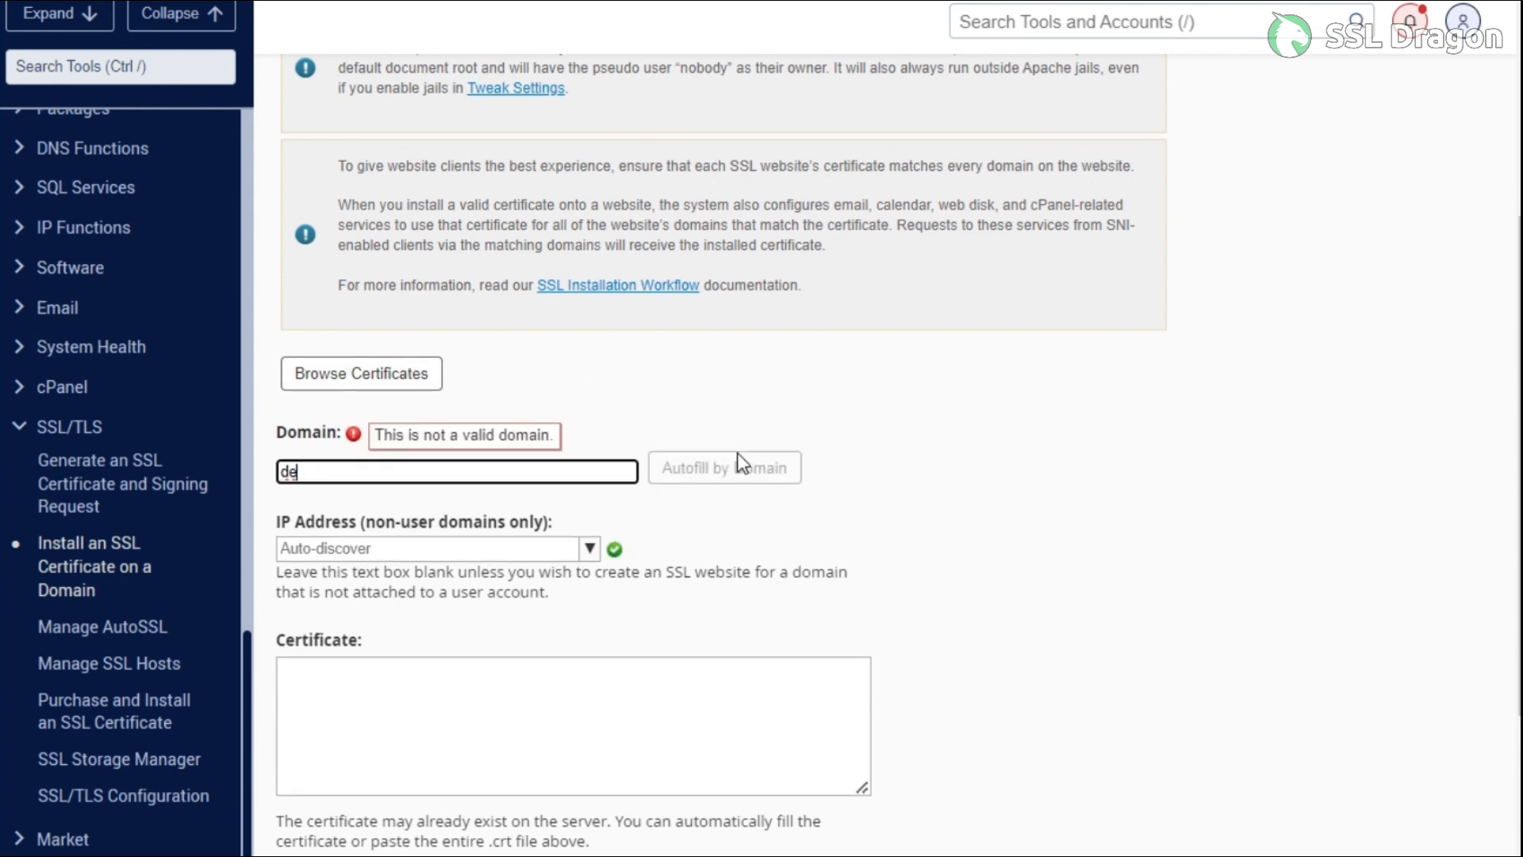
text(mo-ssldragon.com)
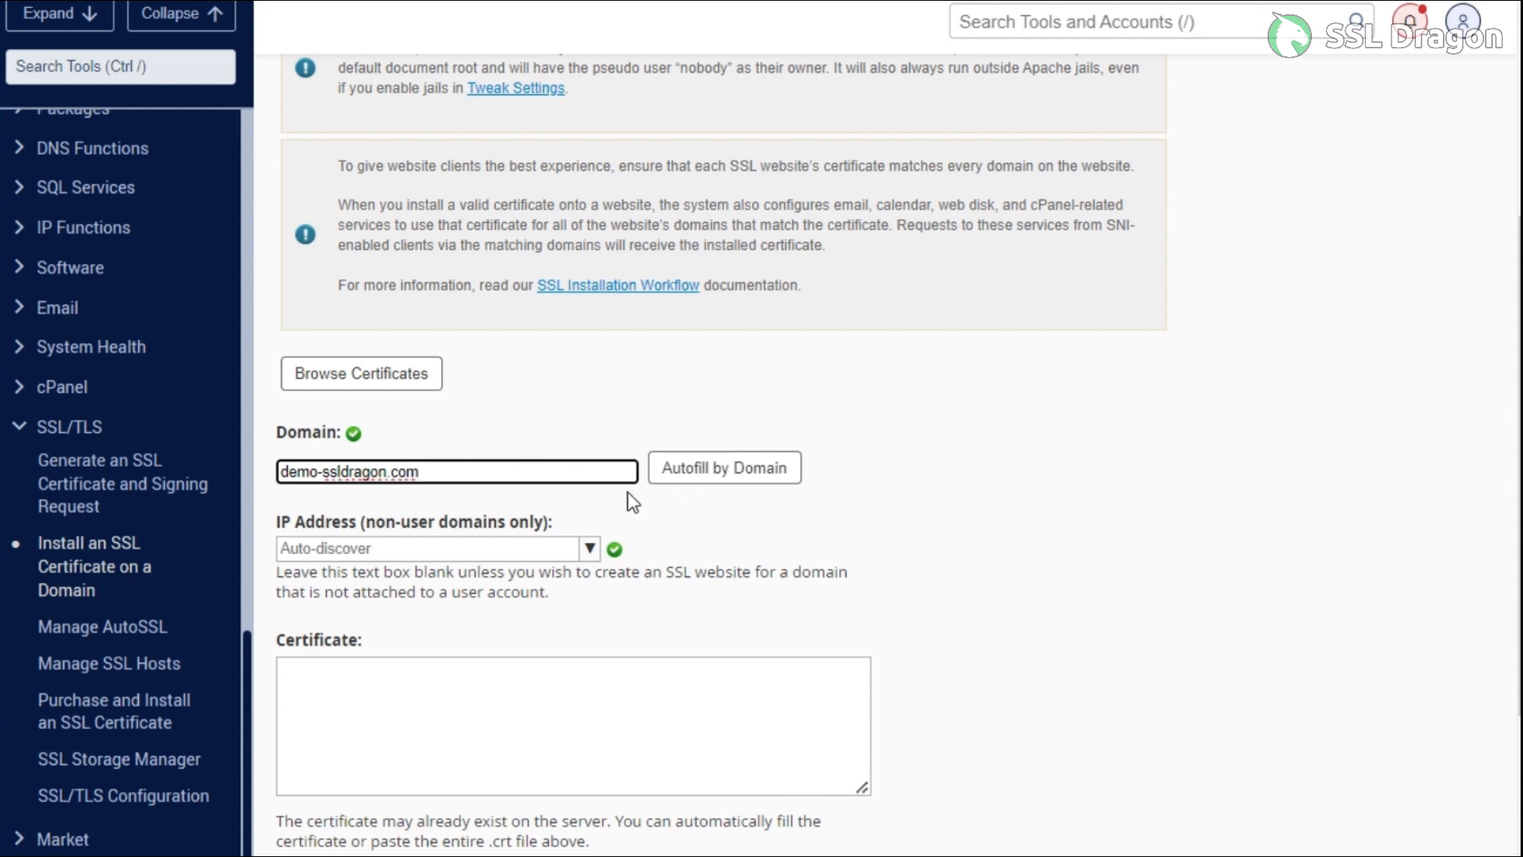
click(508, 547)
click(404, 570)
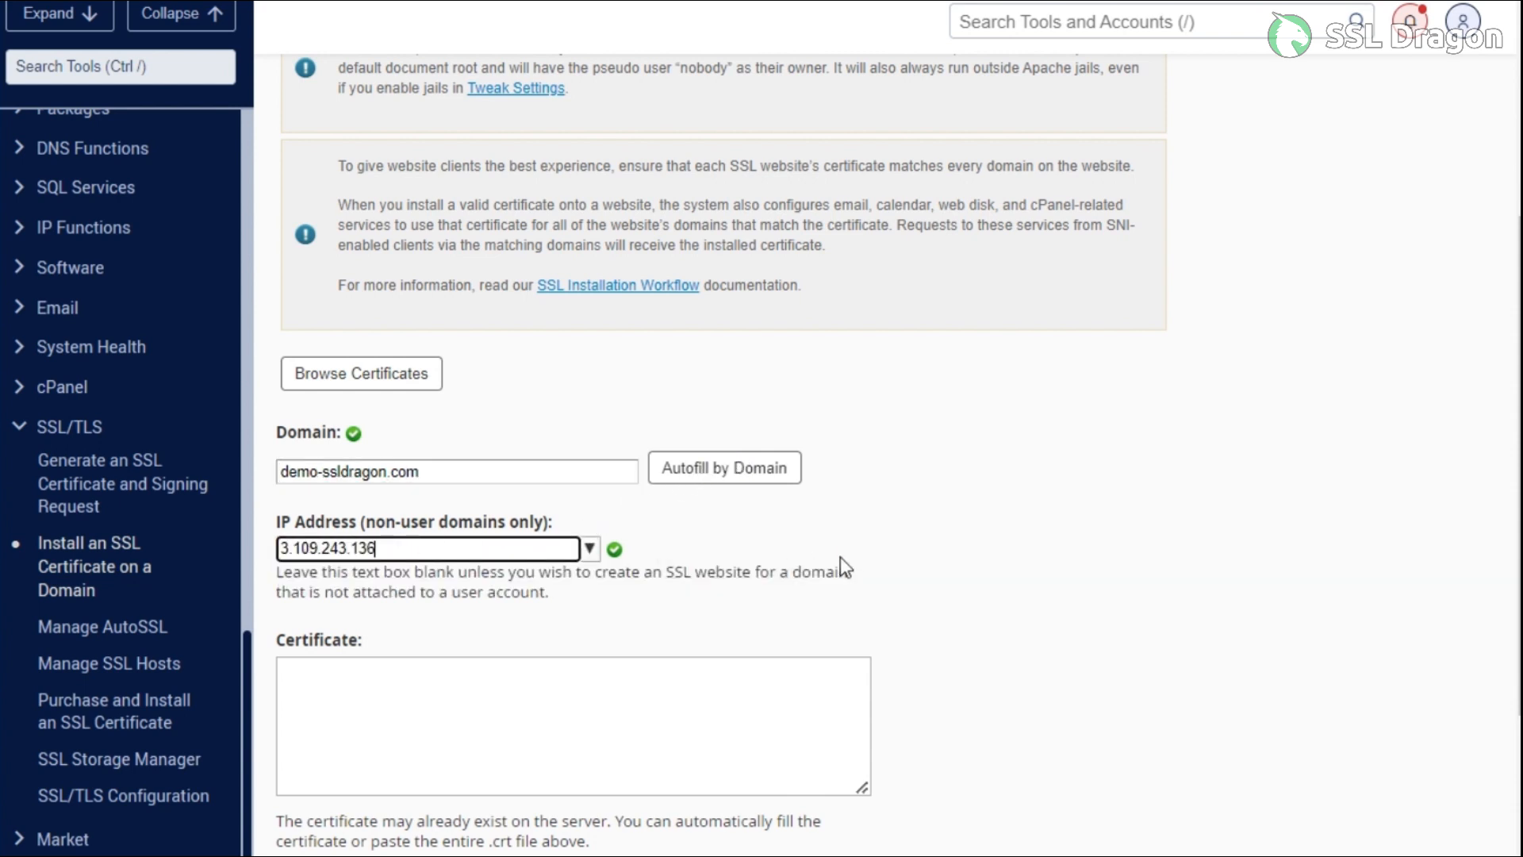
Paste the Sectigo certificate and check its domains, issuer and expiration
click(389, 669)
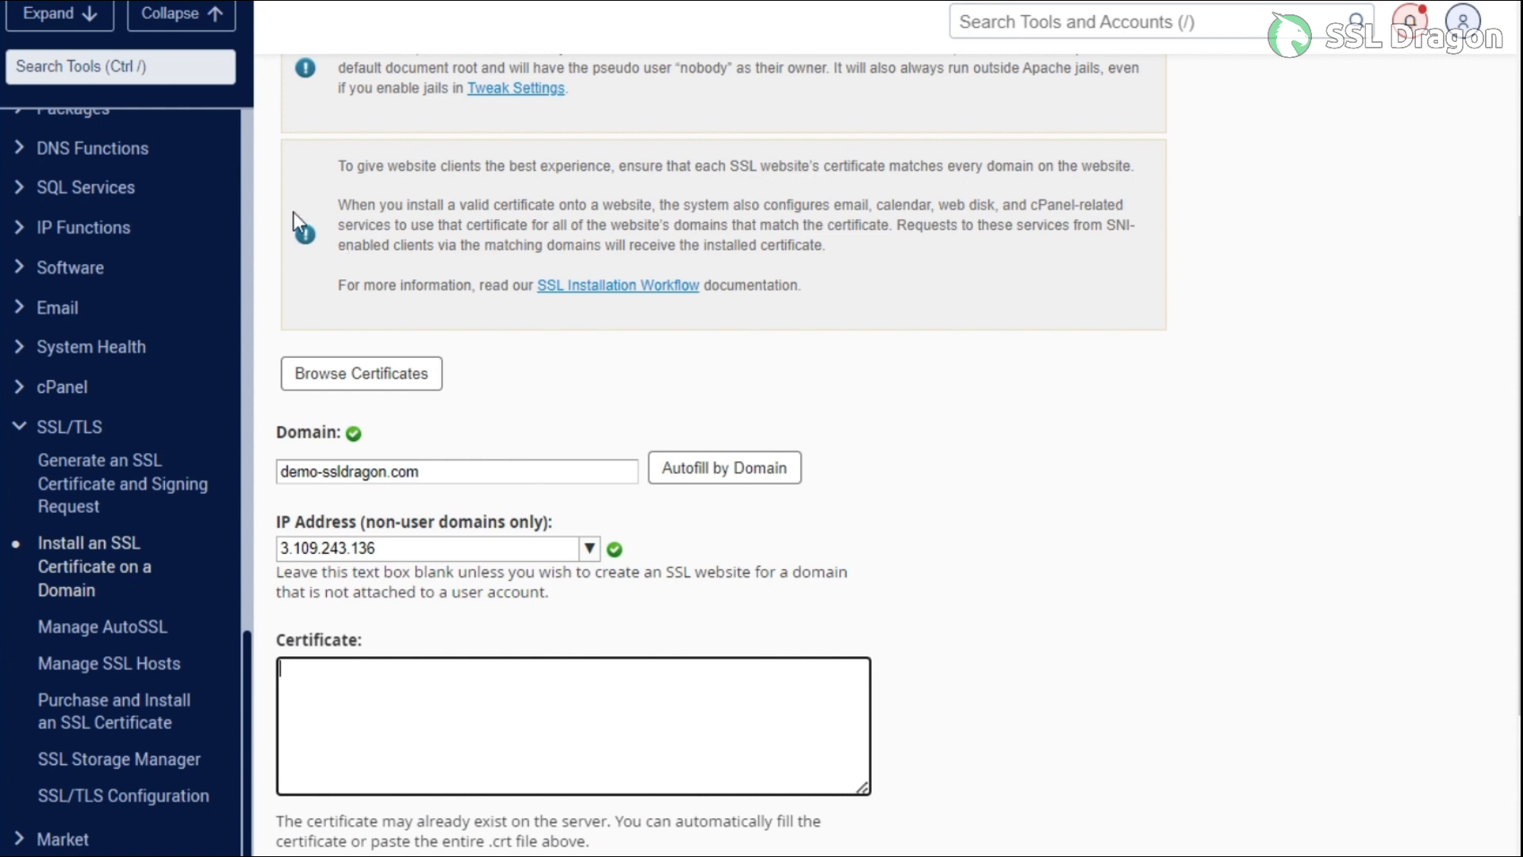
key(alt+Tab)
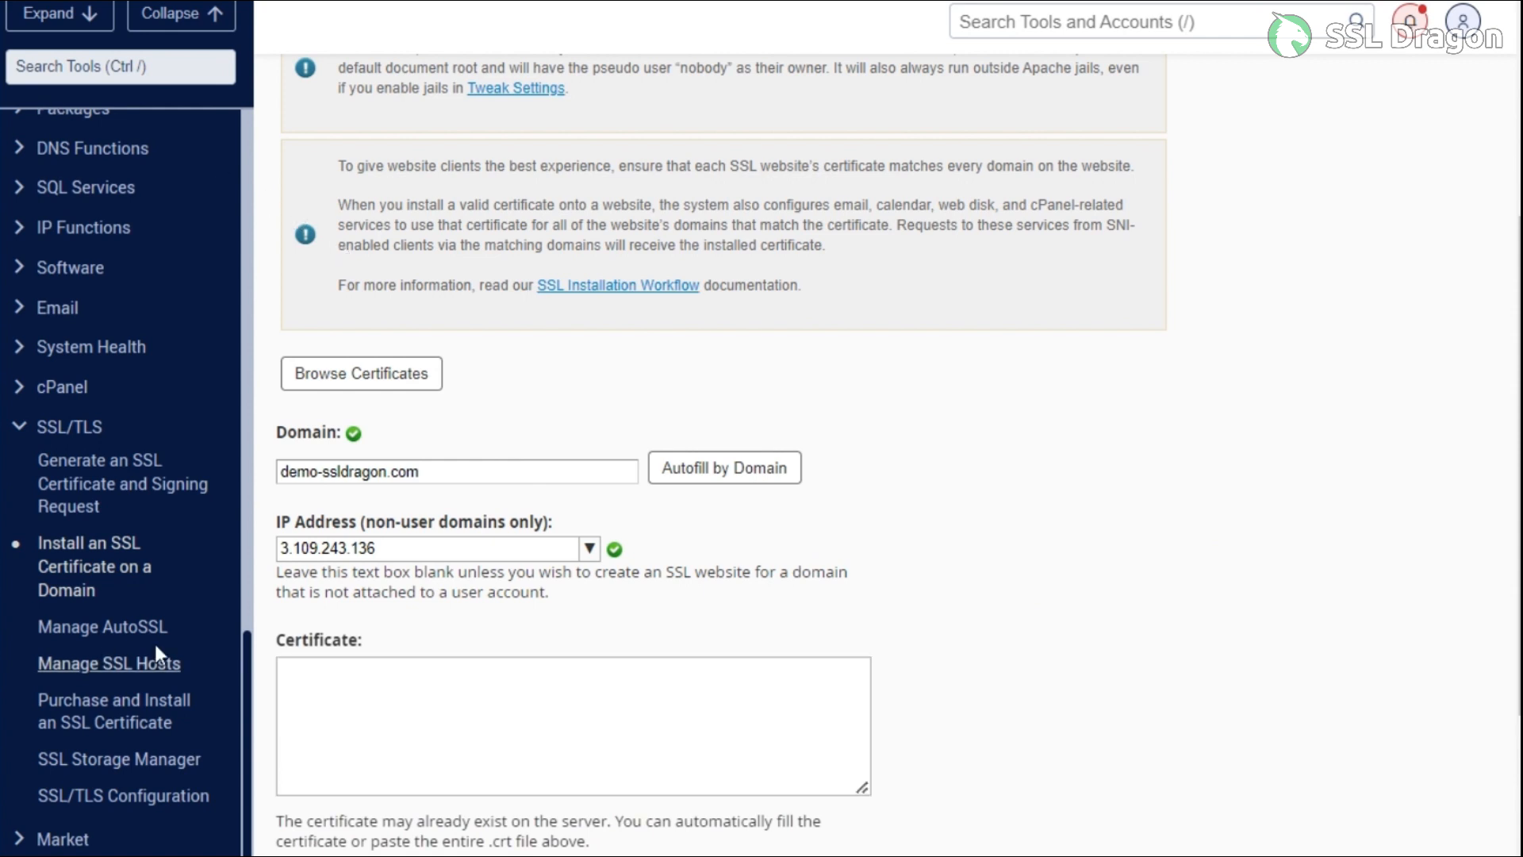
click(306, 673)
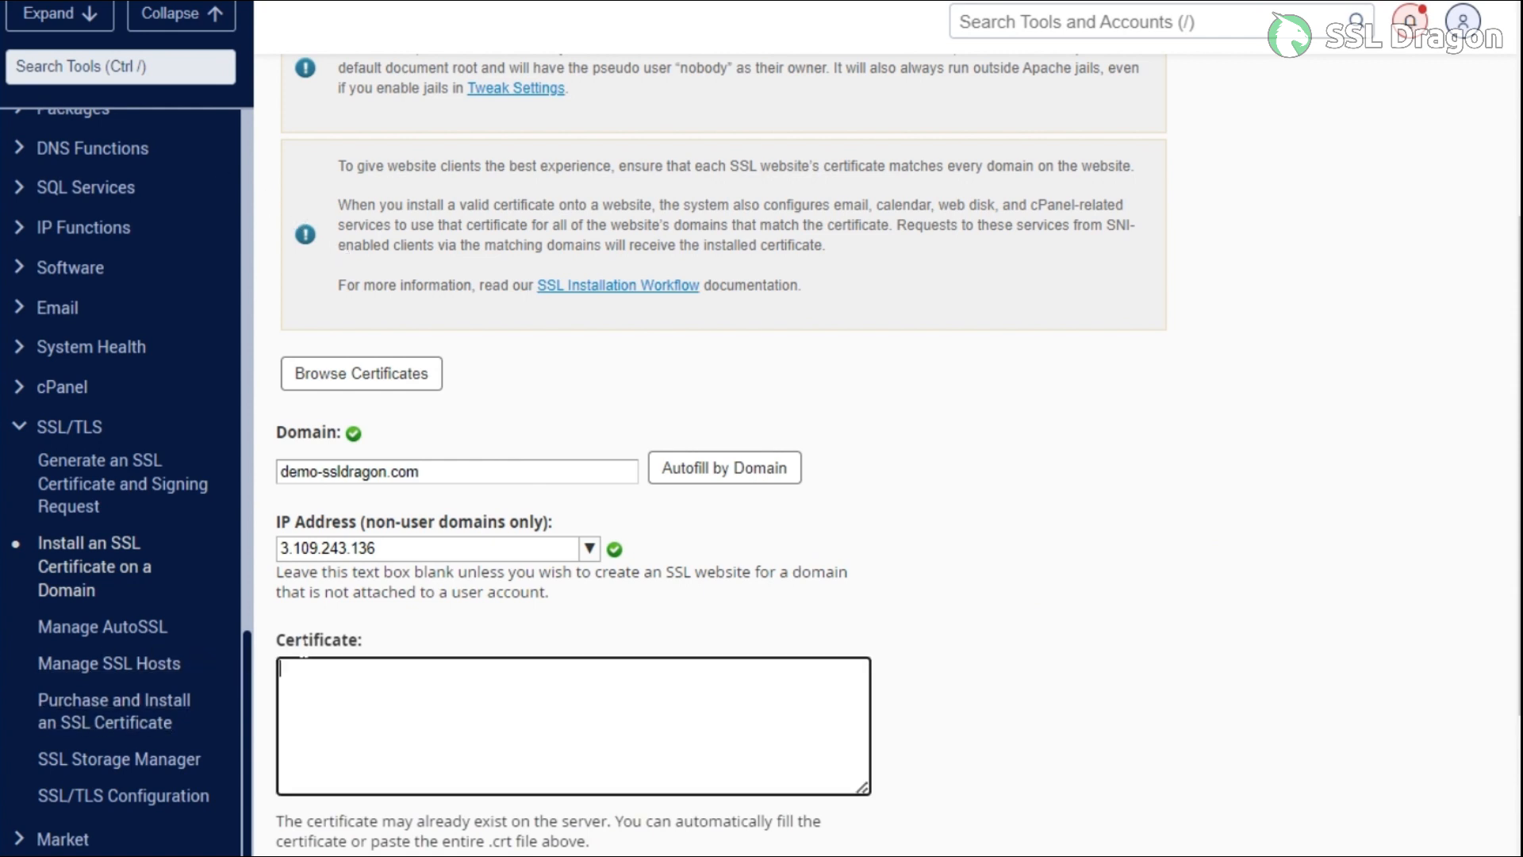
key(ctrl+v)
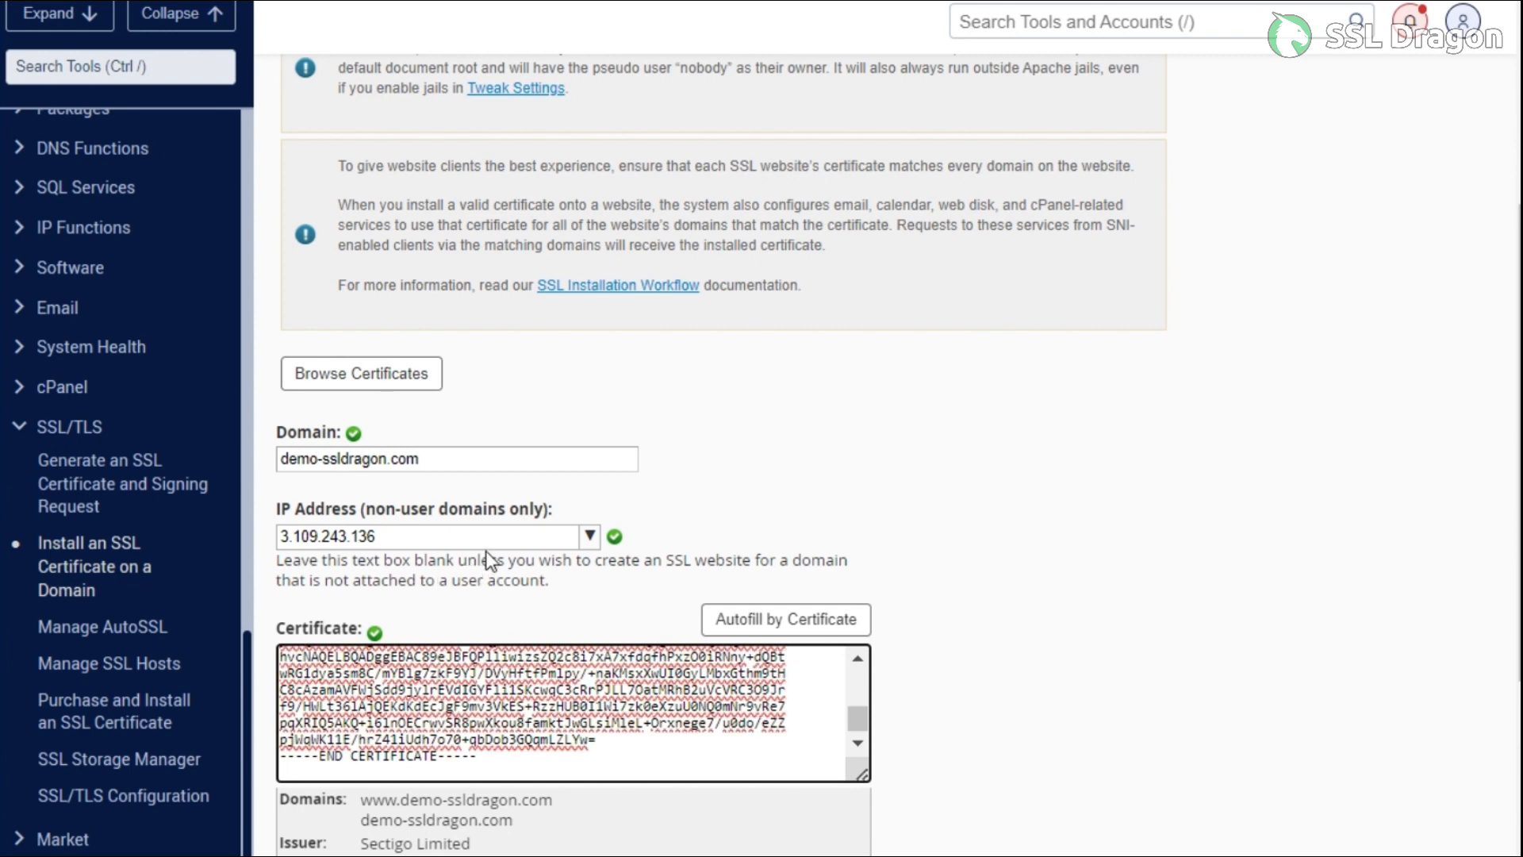
scroll(491, 561, down, 3)
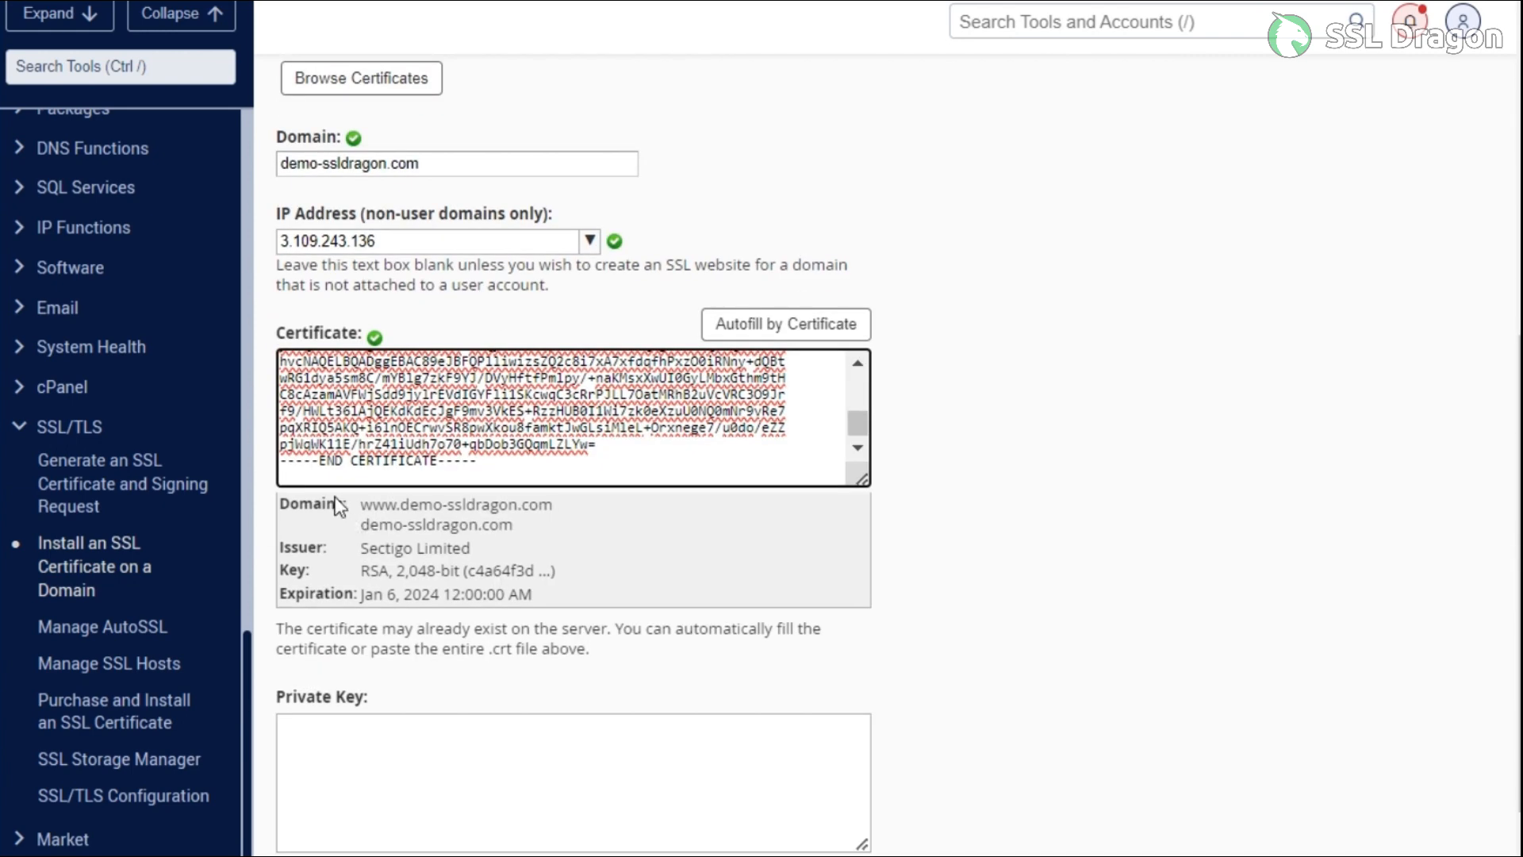
drag(279, 498, 593, 563)
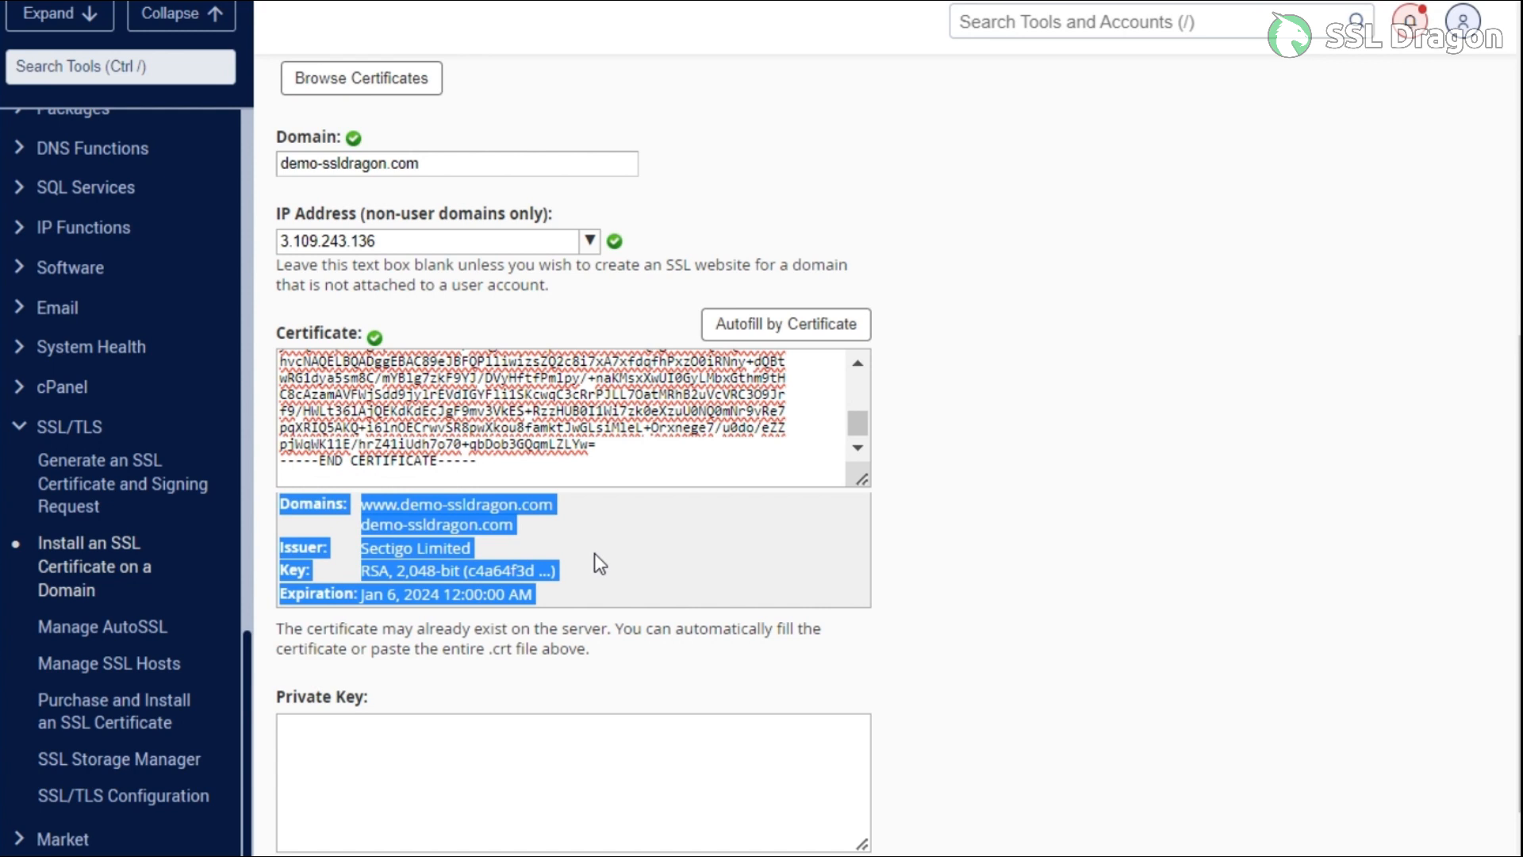
click(708, 549)
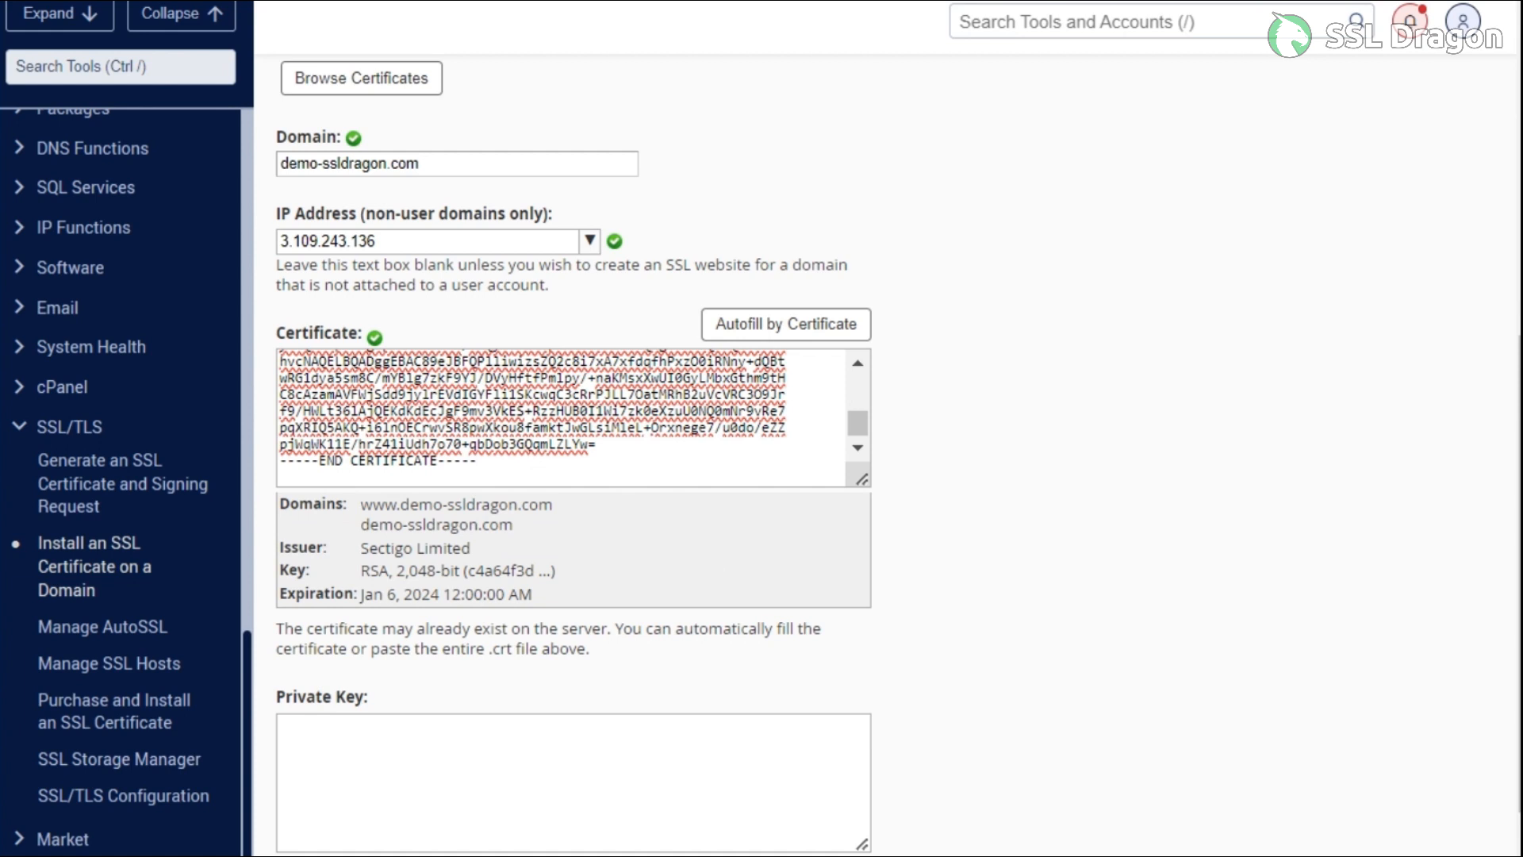
Paste the private key into the Private Key box
click(496, 754)
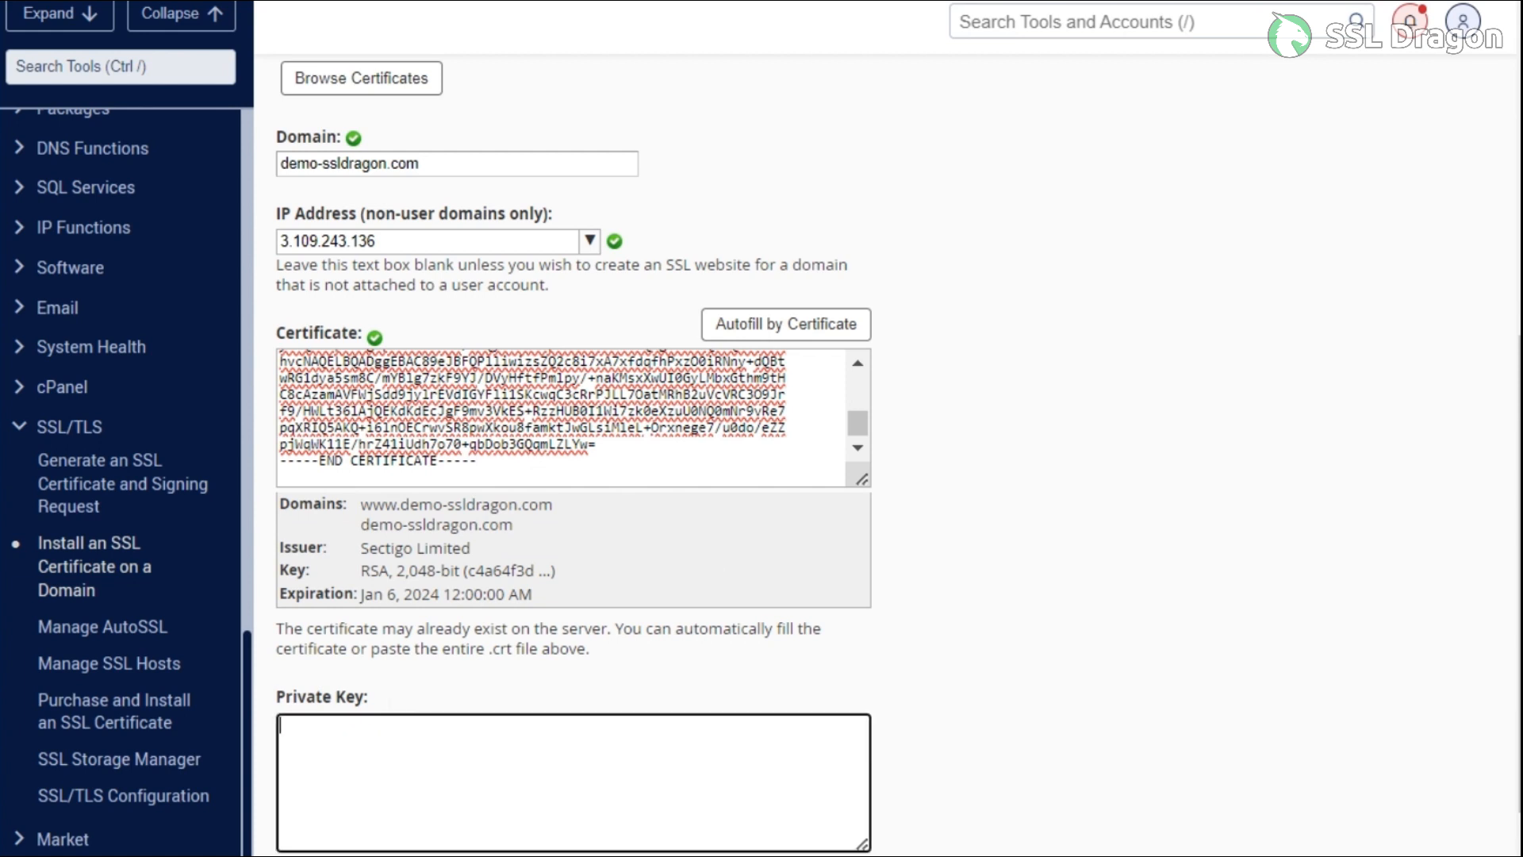
key(ctrl+v)
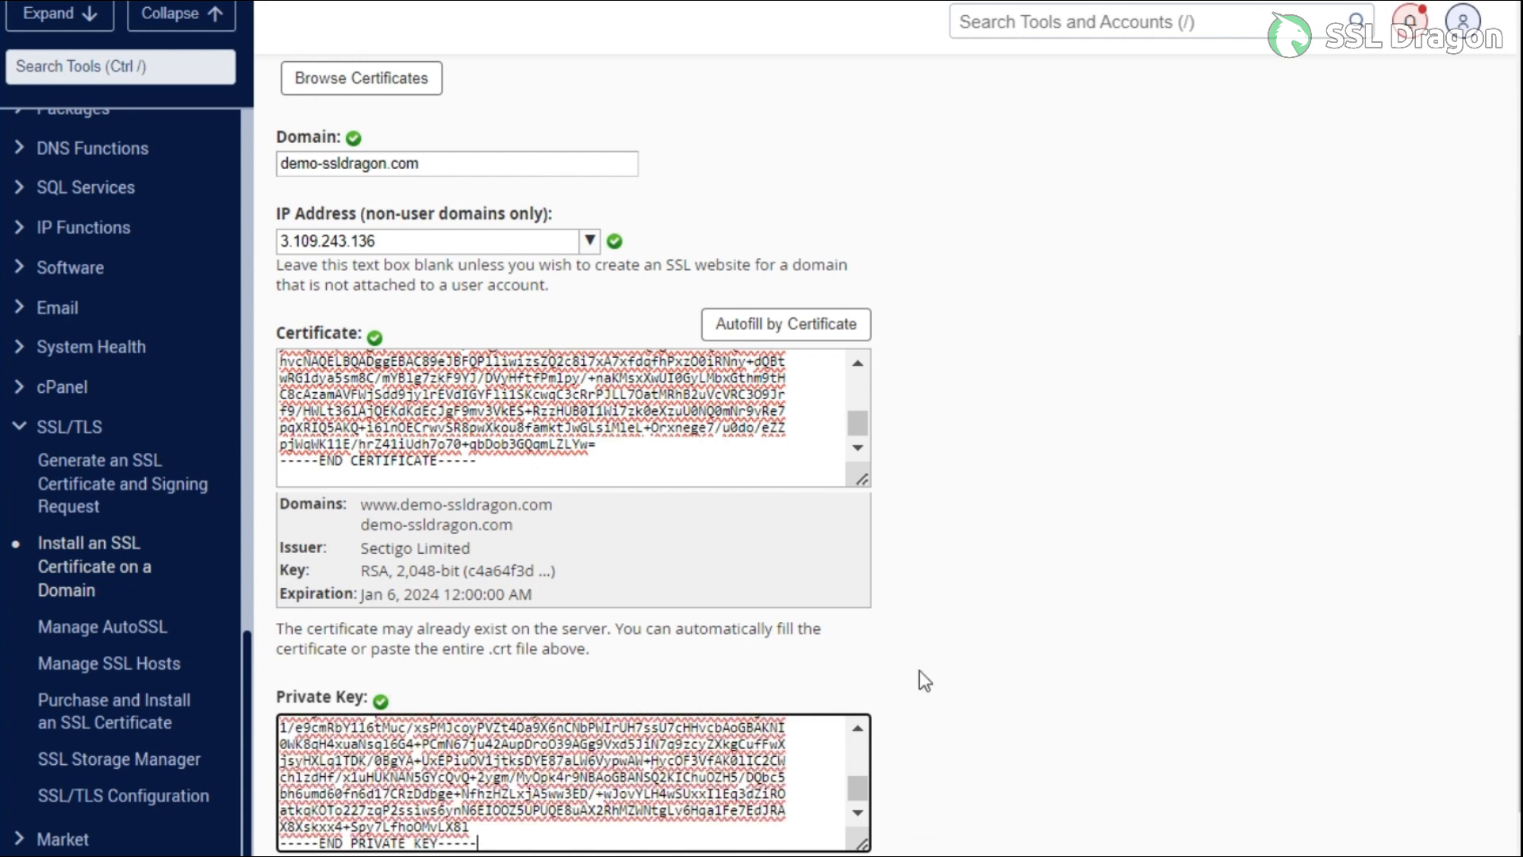
scroll(922, 669, down, 5)
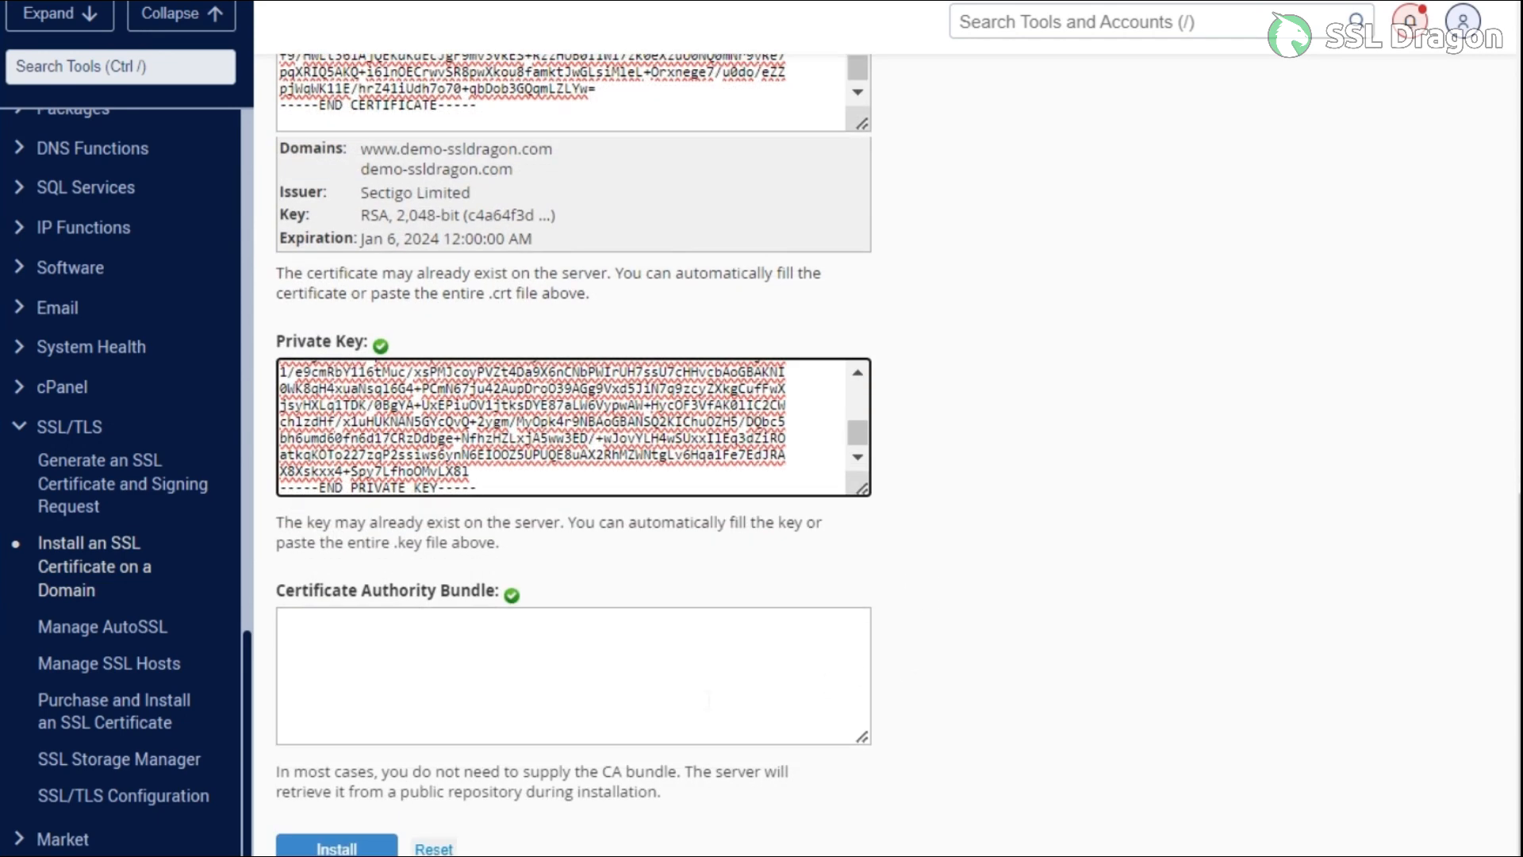
Paste the CA bundle into the Certificate Authority Bundle box
key(alt+Tab)
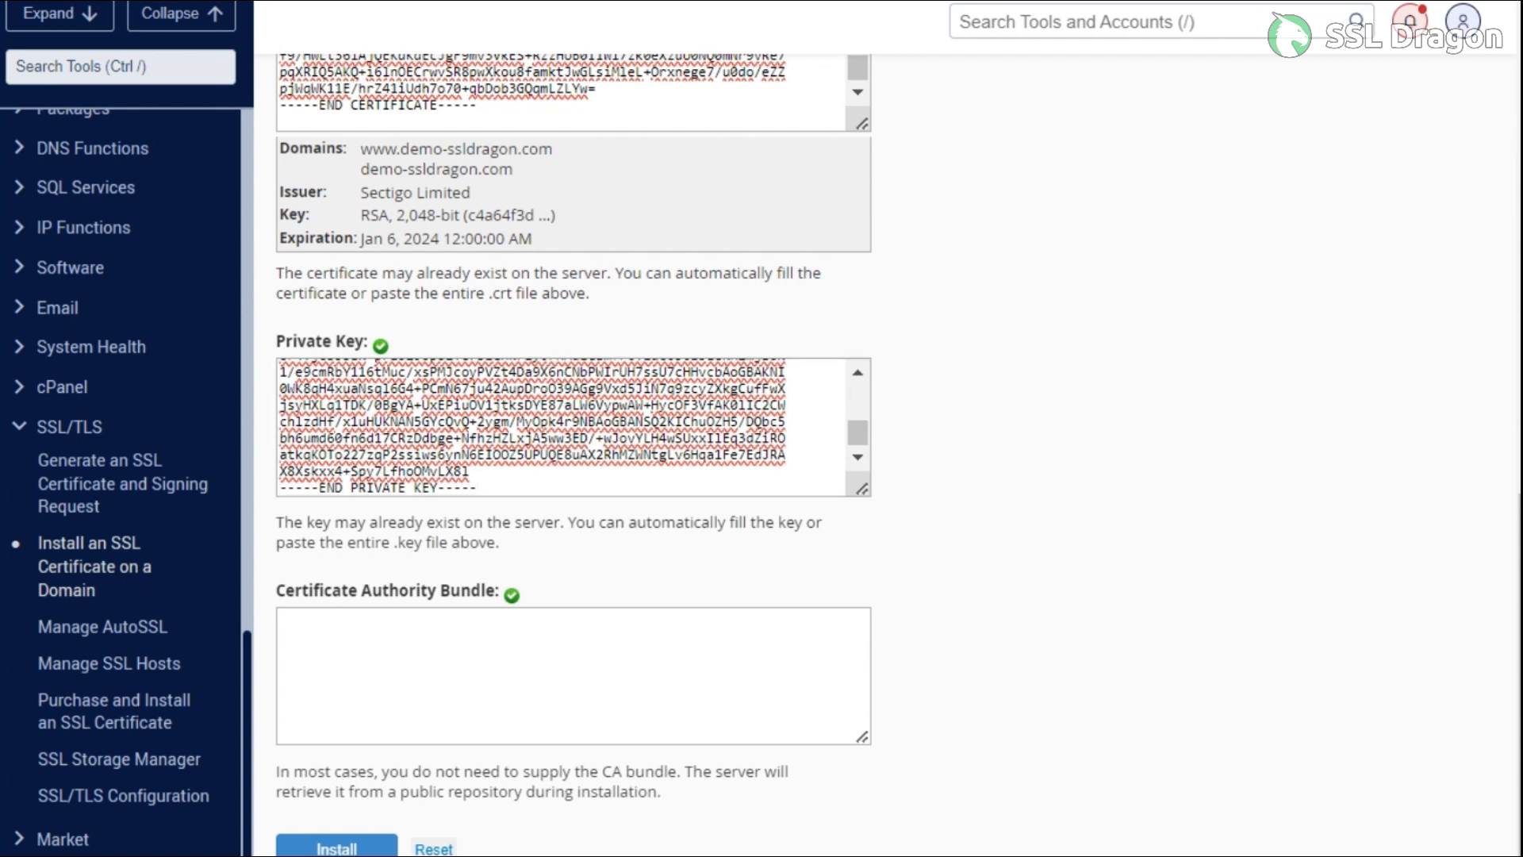
click(307, 609)
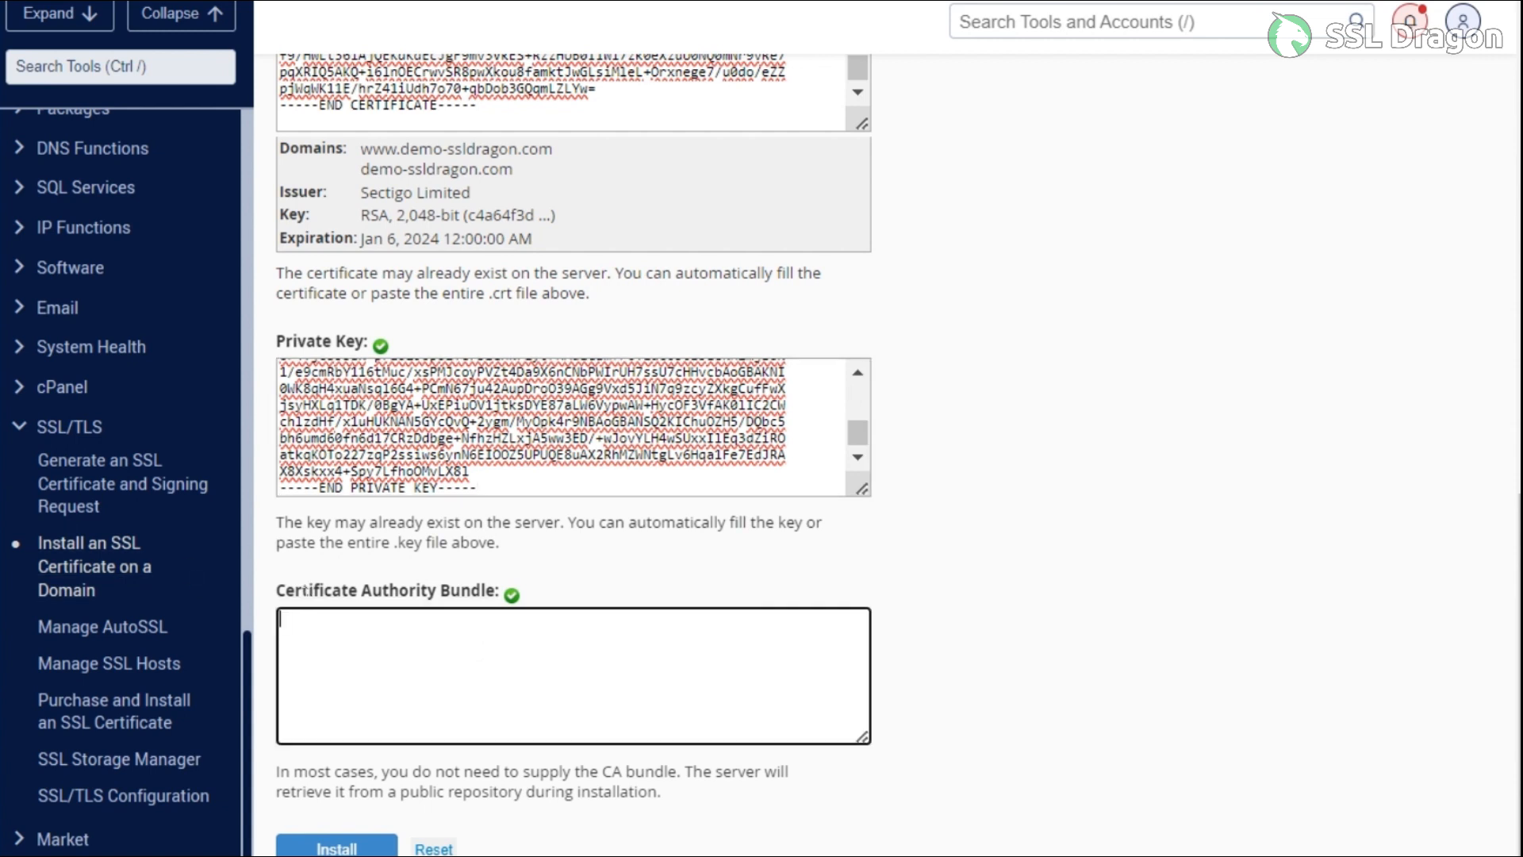
key(ctrl+v)
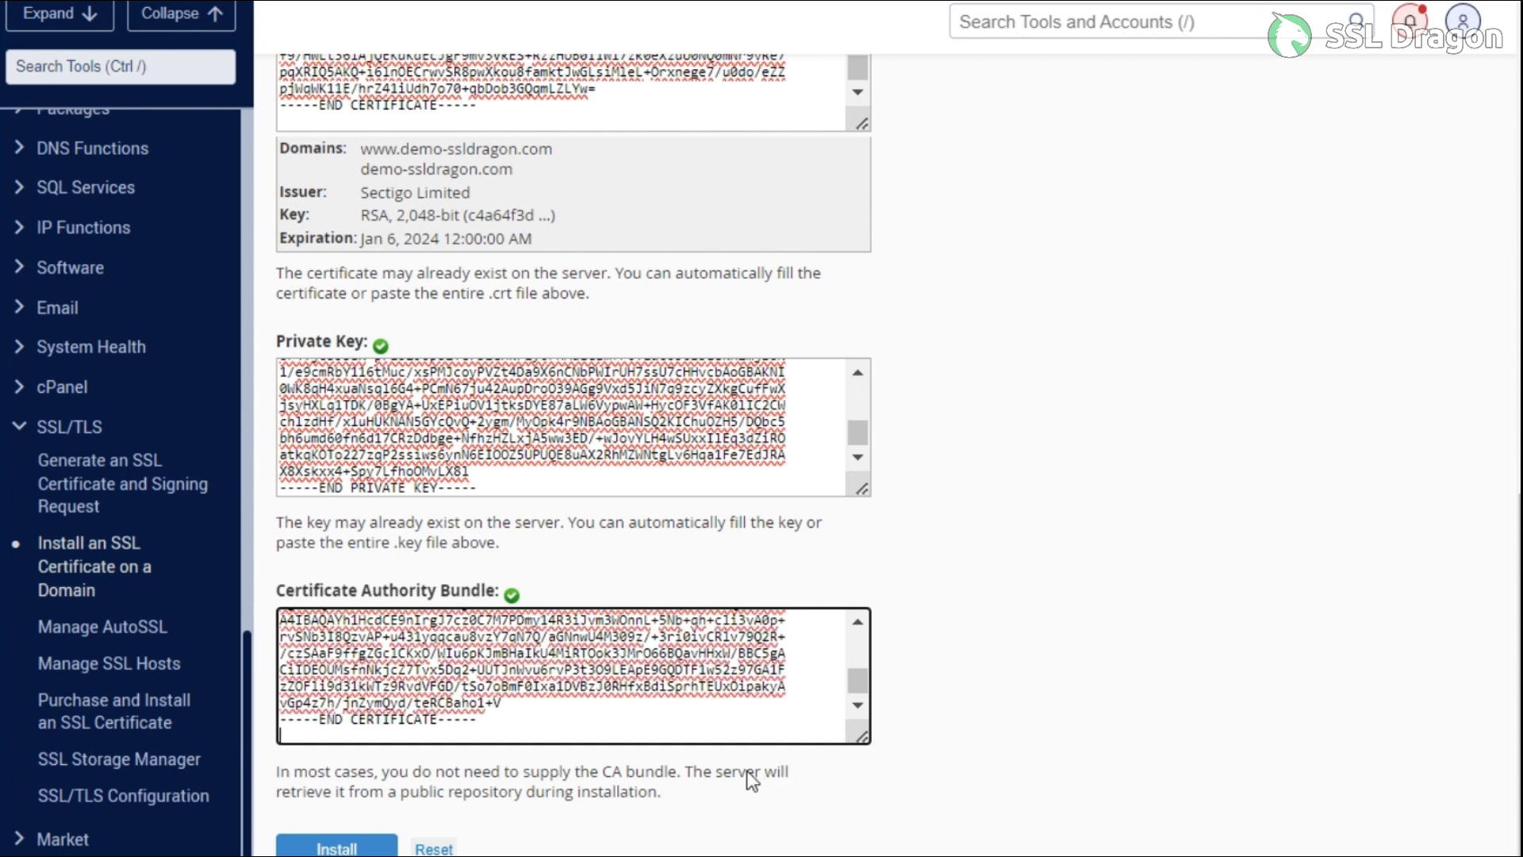
scroll(738, 769, up, 5)
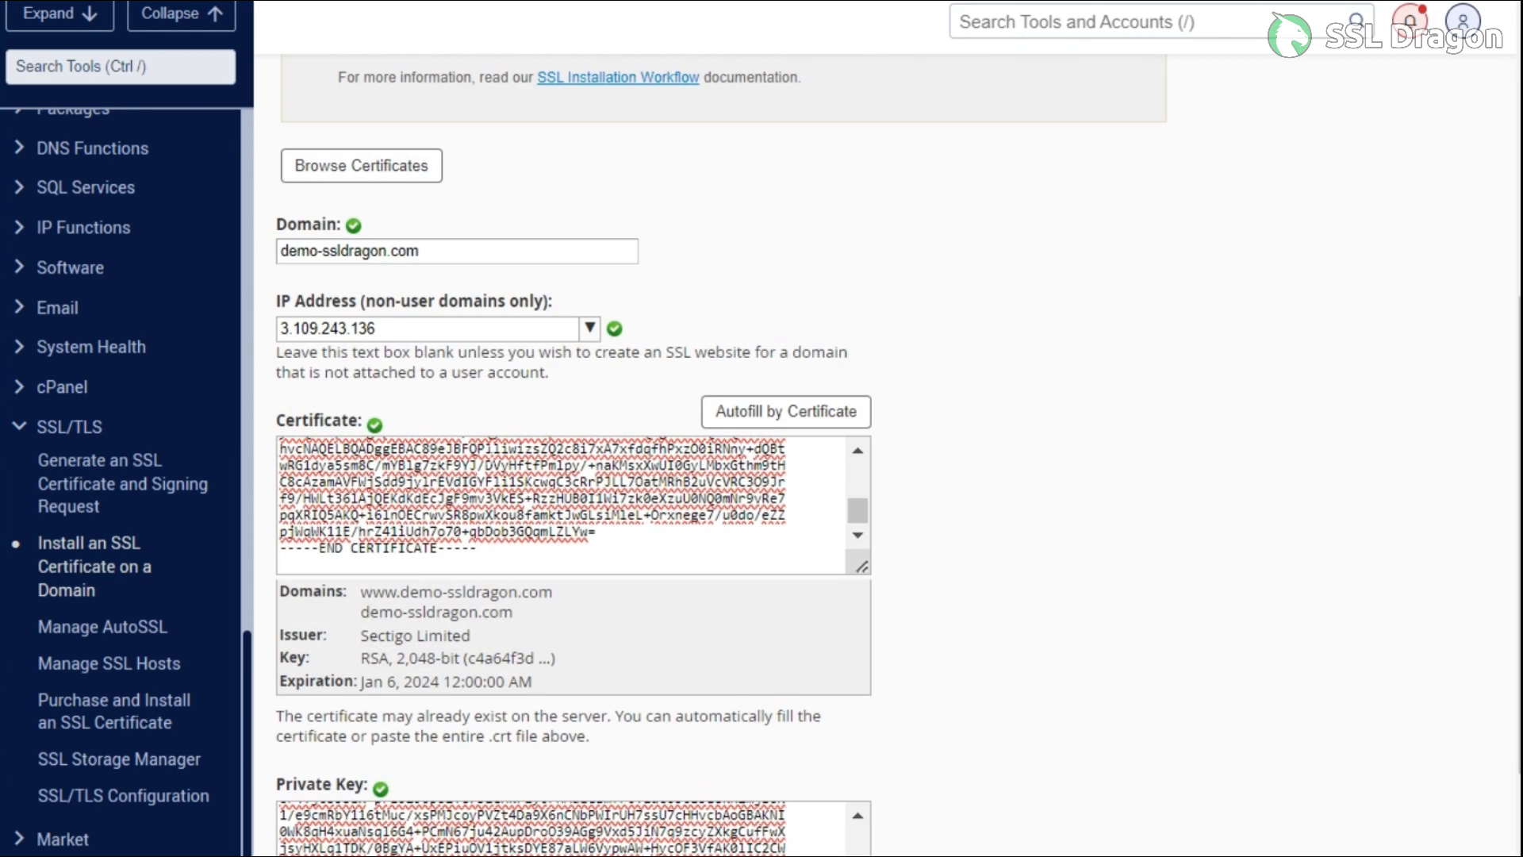
scroll(329, 379, down, 5)
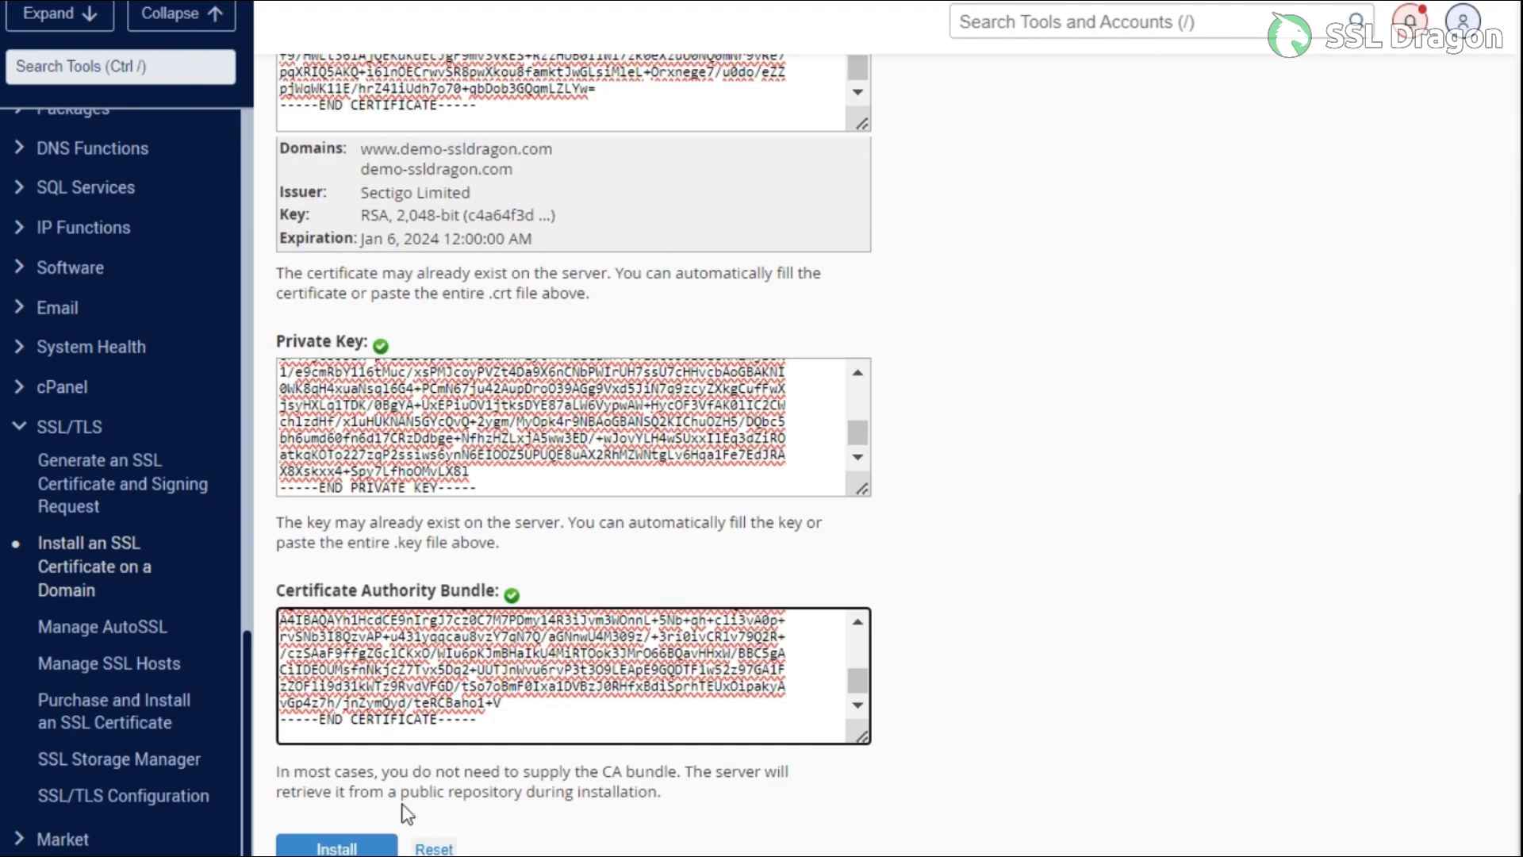
Install the certificate on demo-ssldragon.com and dismiss the success message
click(362, 813)
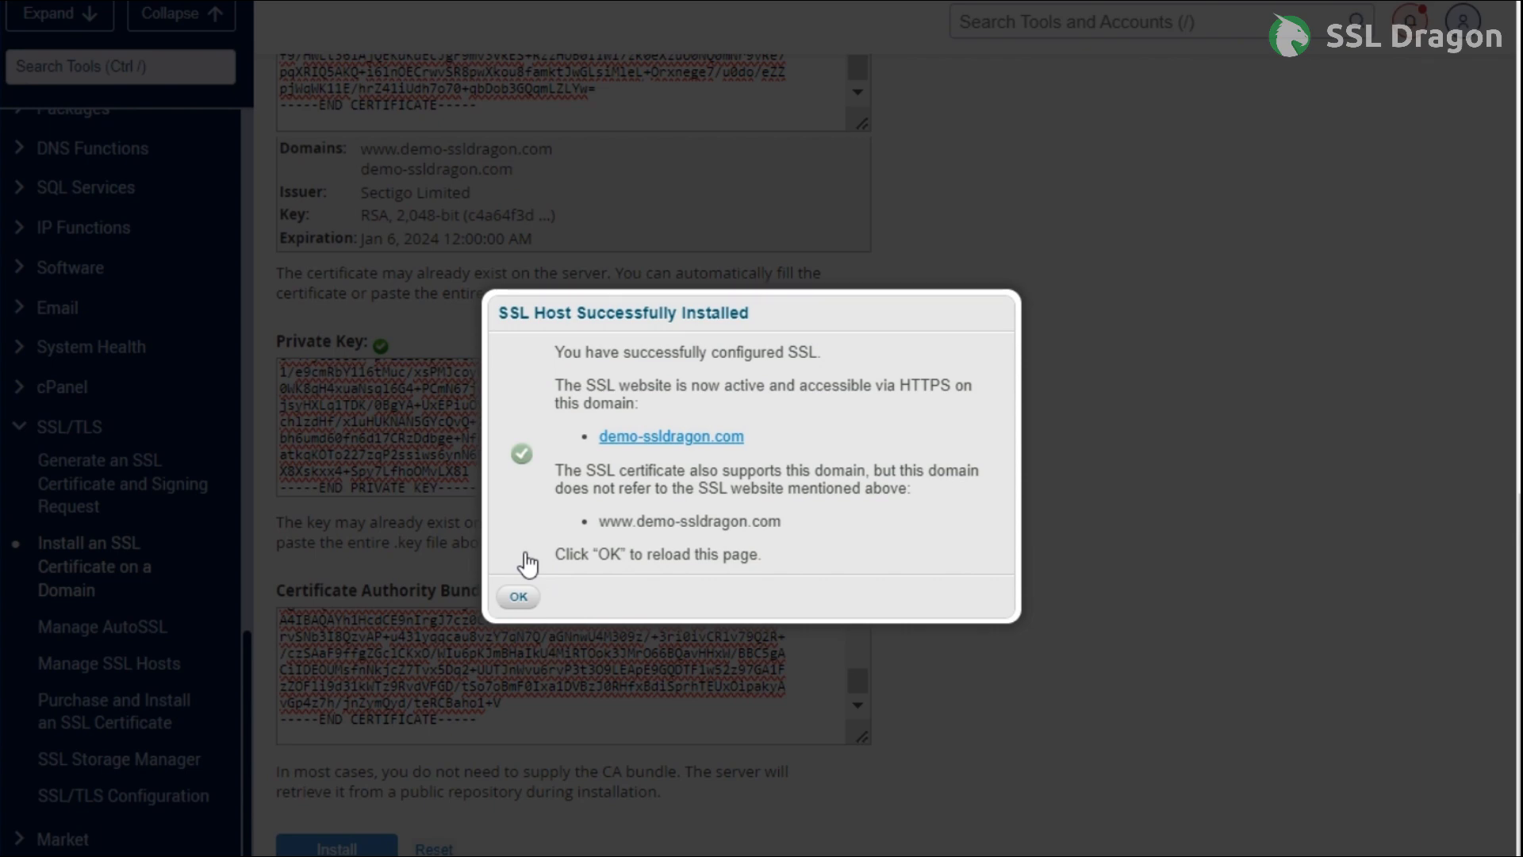
key(Return)
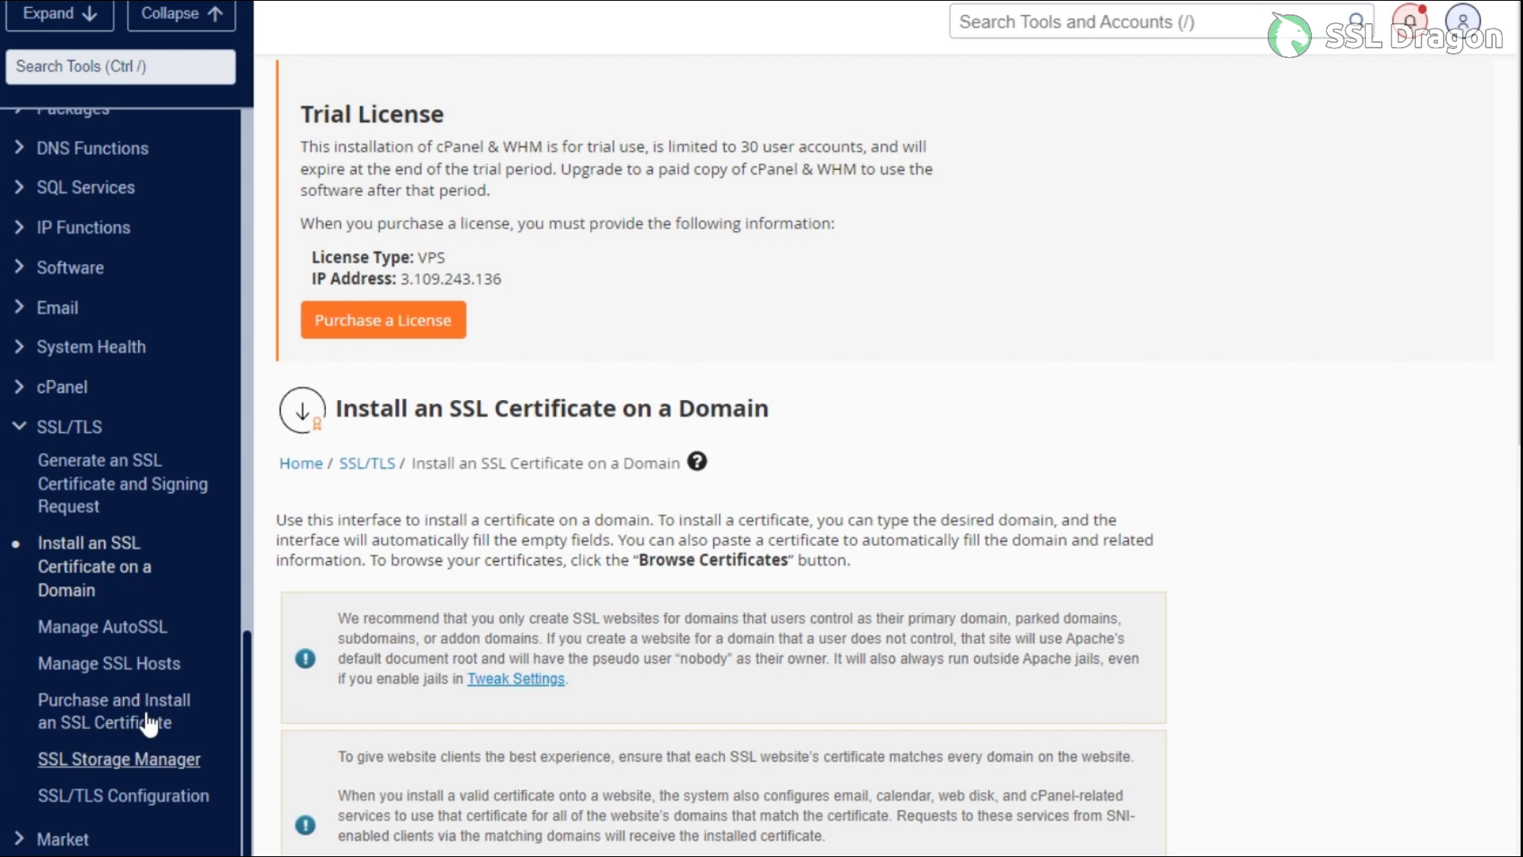
Check in SSL Storage Manager that demo-ssldragon.com, owned by root, is installed for Apache
click(112, 749)
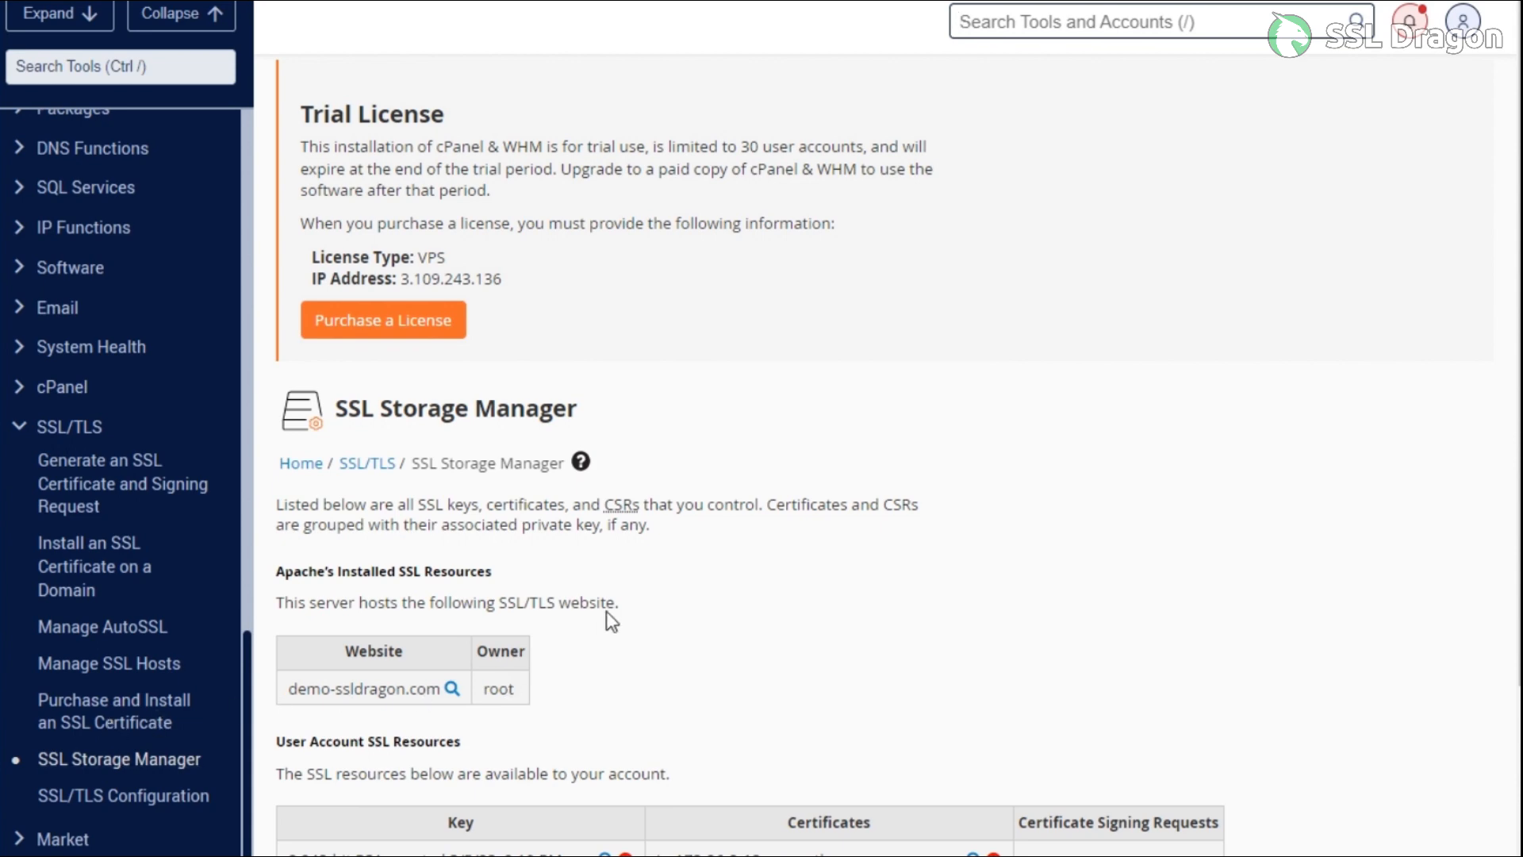
scroll(606, 611, down, 2)
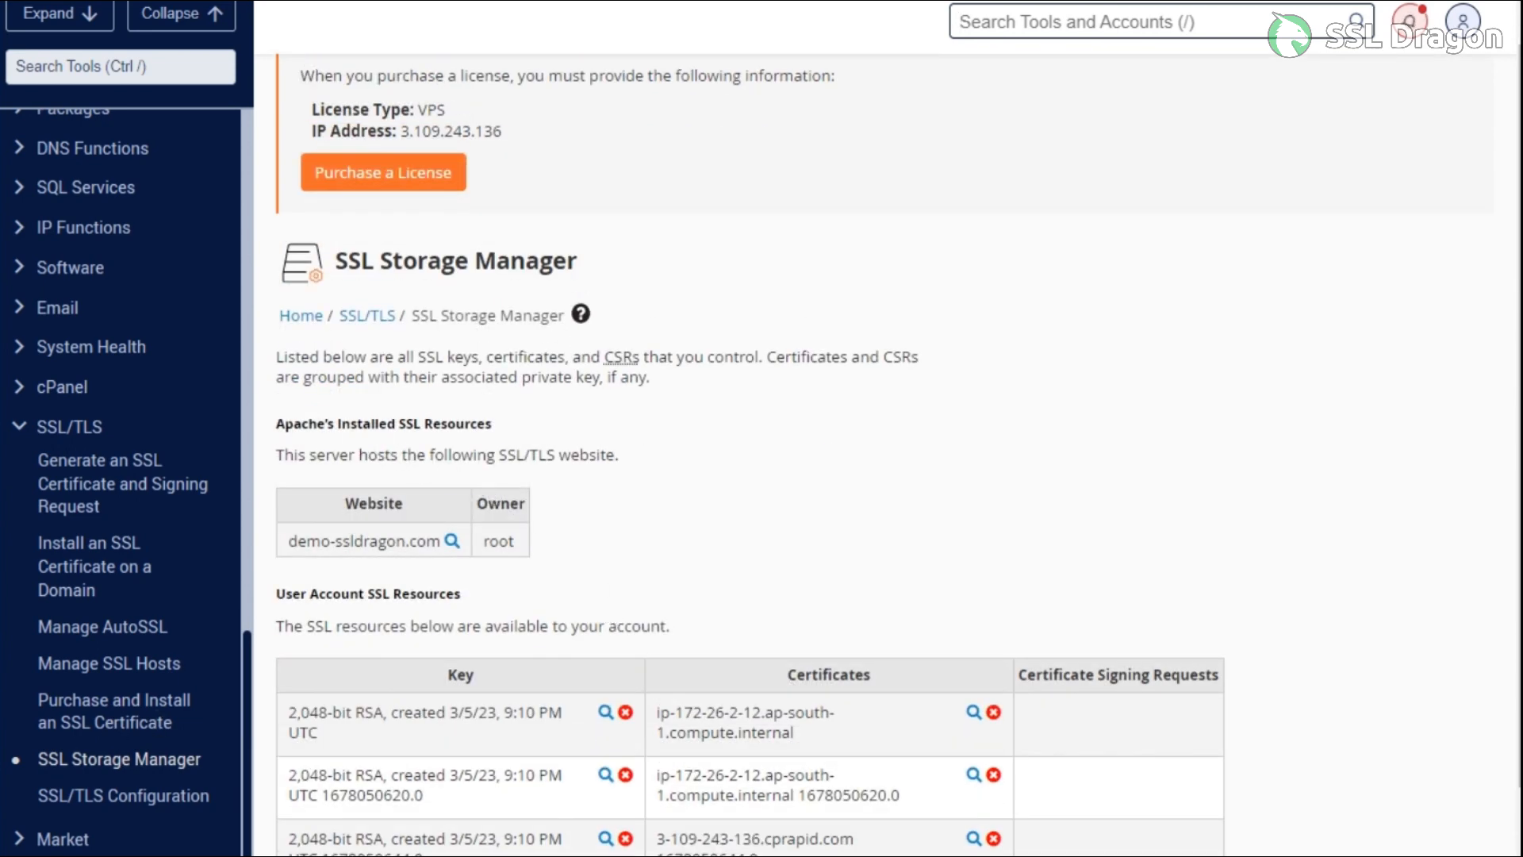
drag(276, 416, 644, 506)
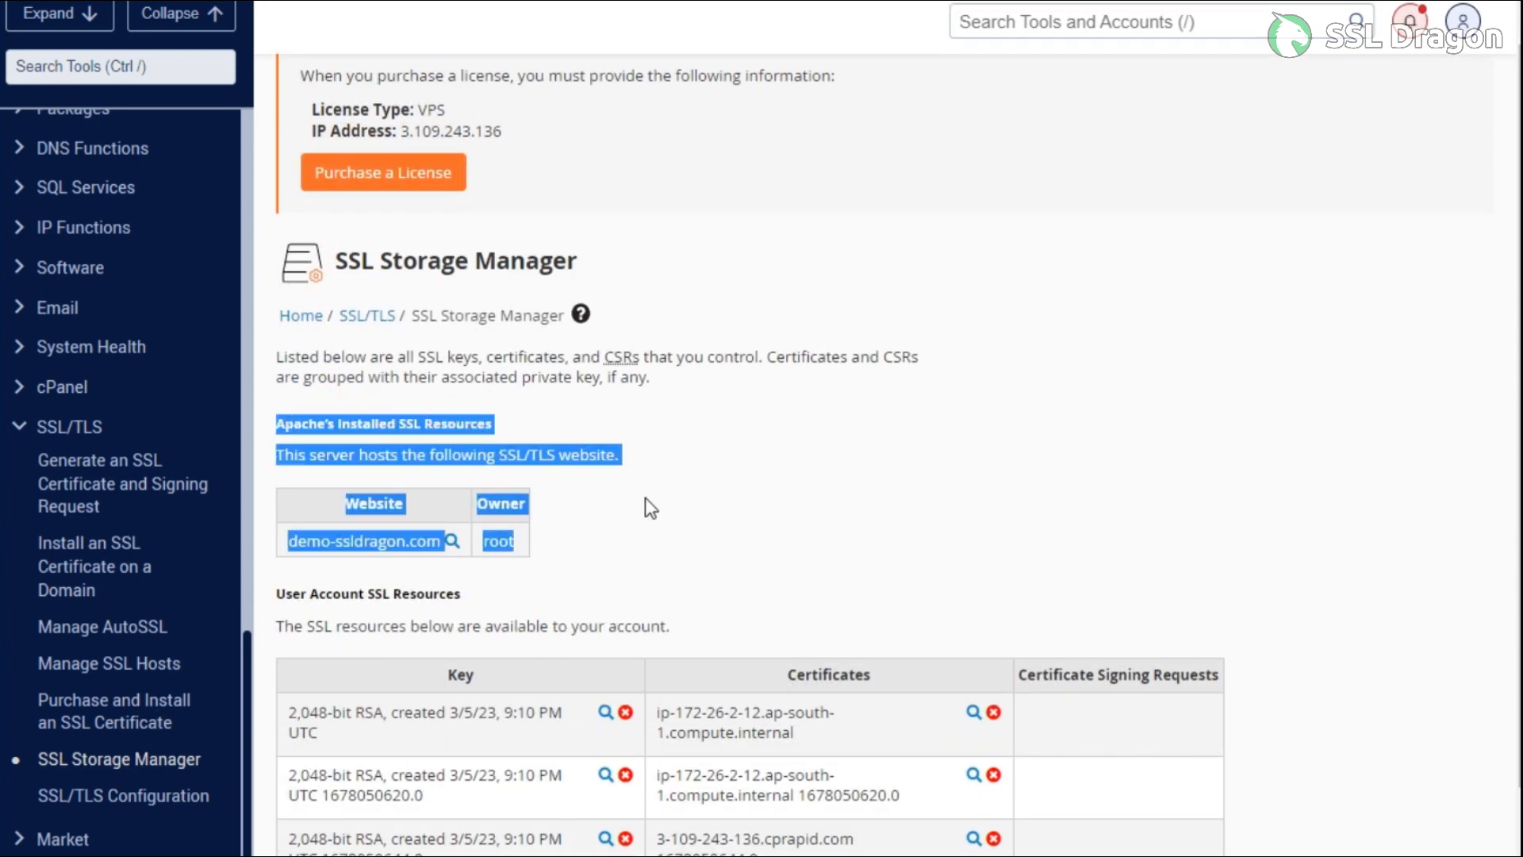
click(655, 520)
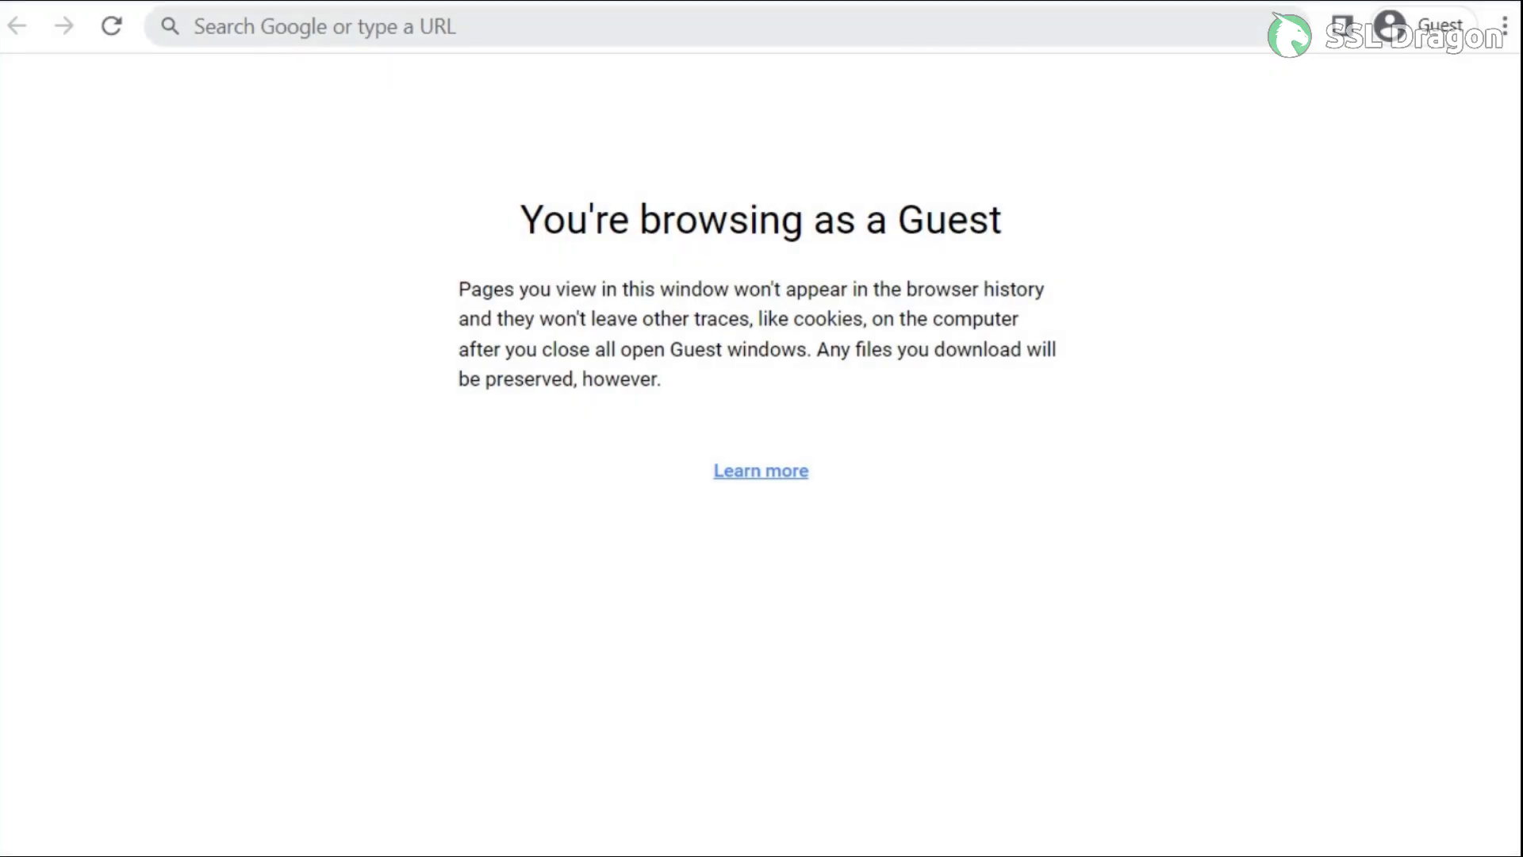
click(196, 26)
text(https://demo-ssldragon.com:2087/)
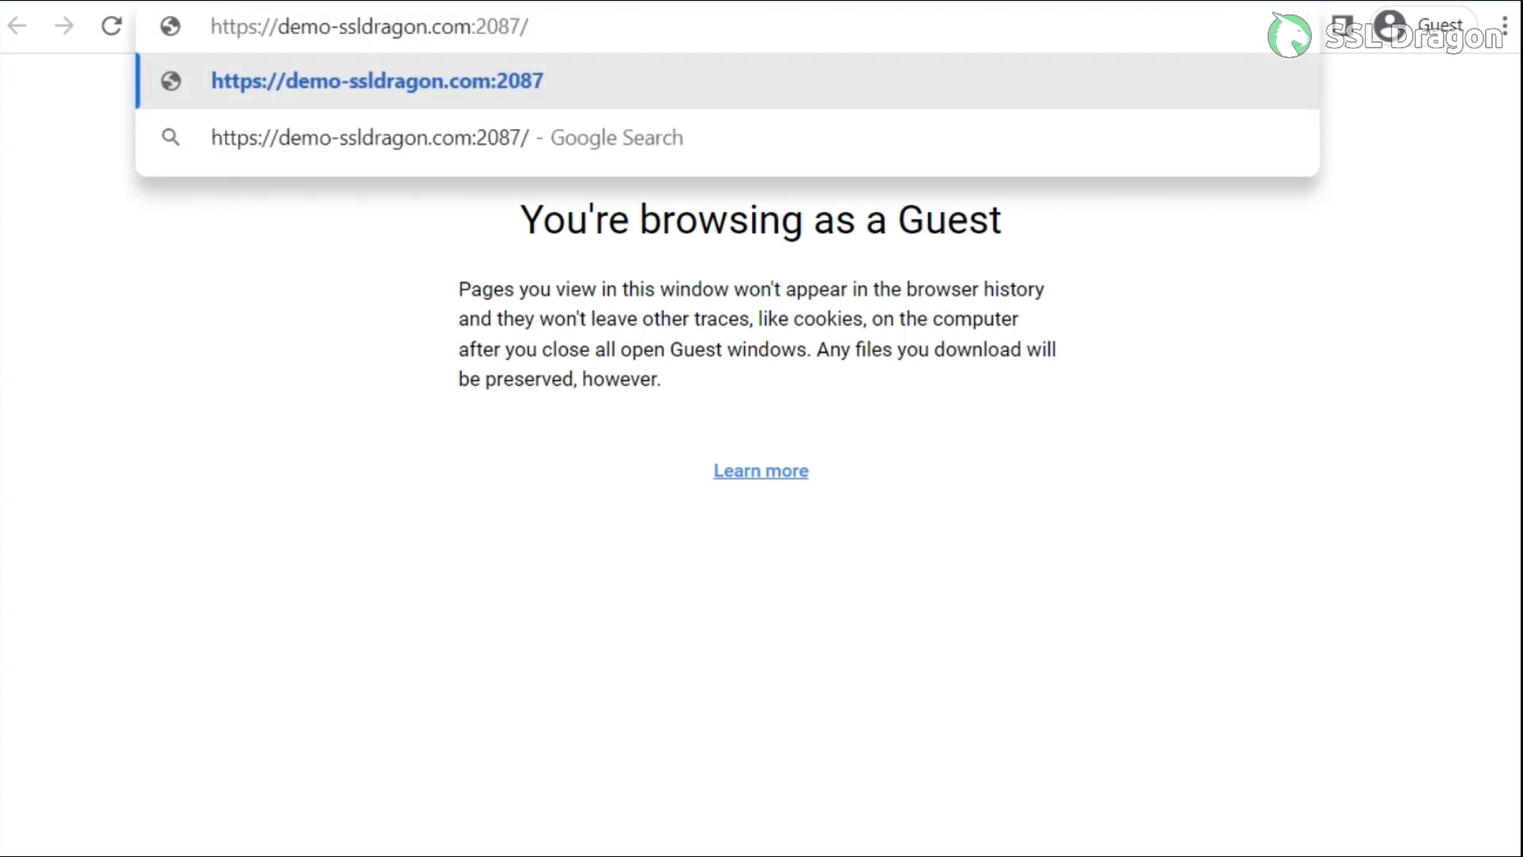
key(Return)
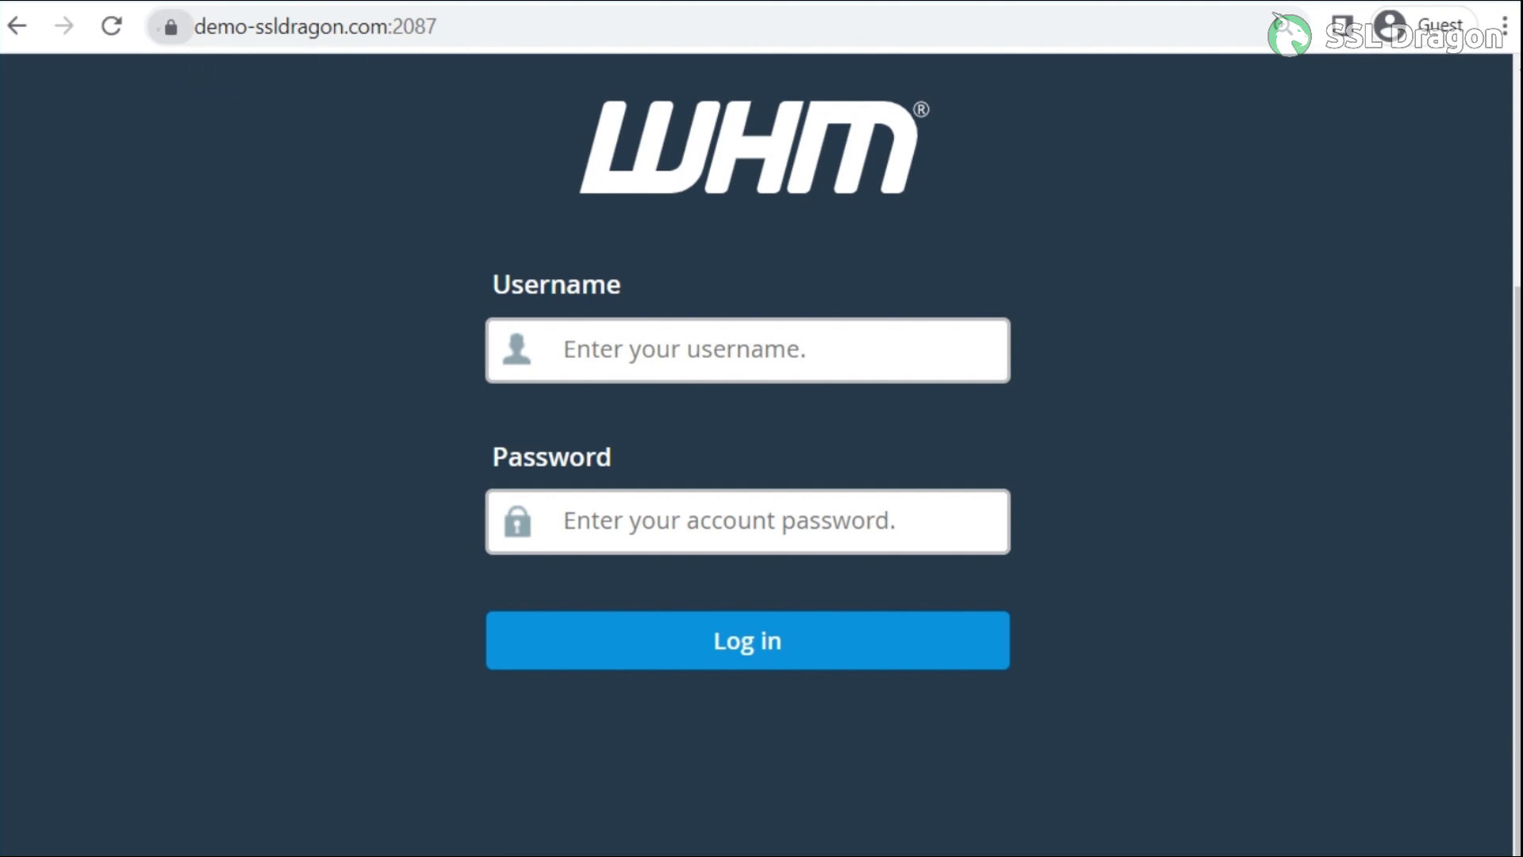
View the site's certificate to confirm the Sectigo certificate is valid
click(171, 27)
click(171, 27)
click(171, 27)
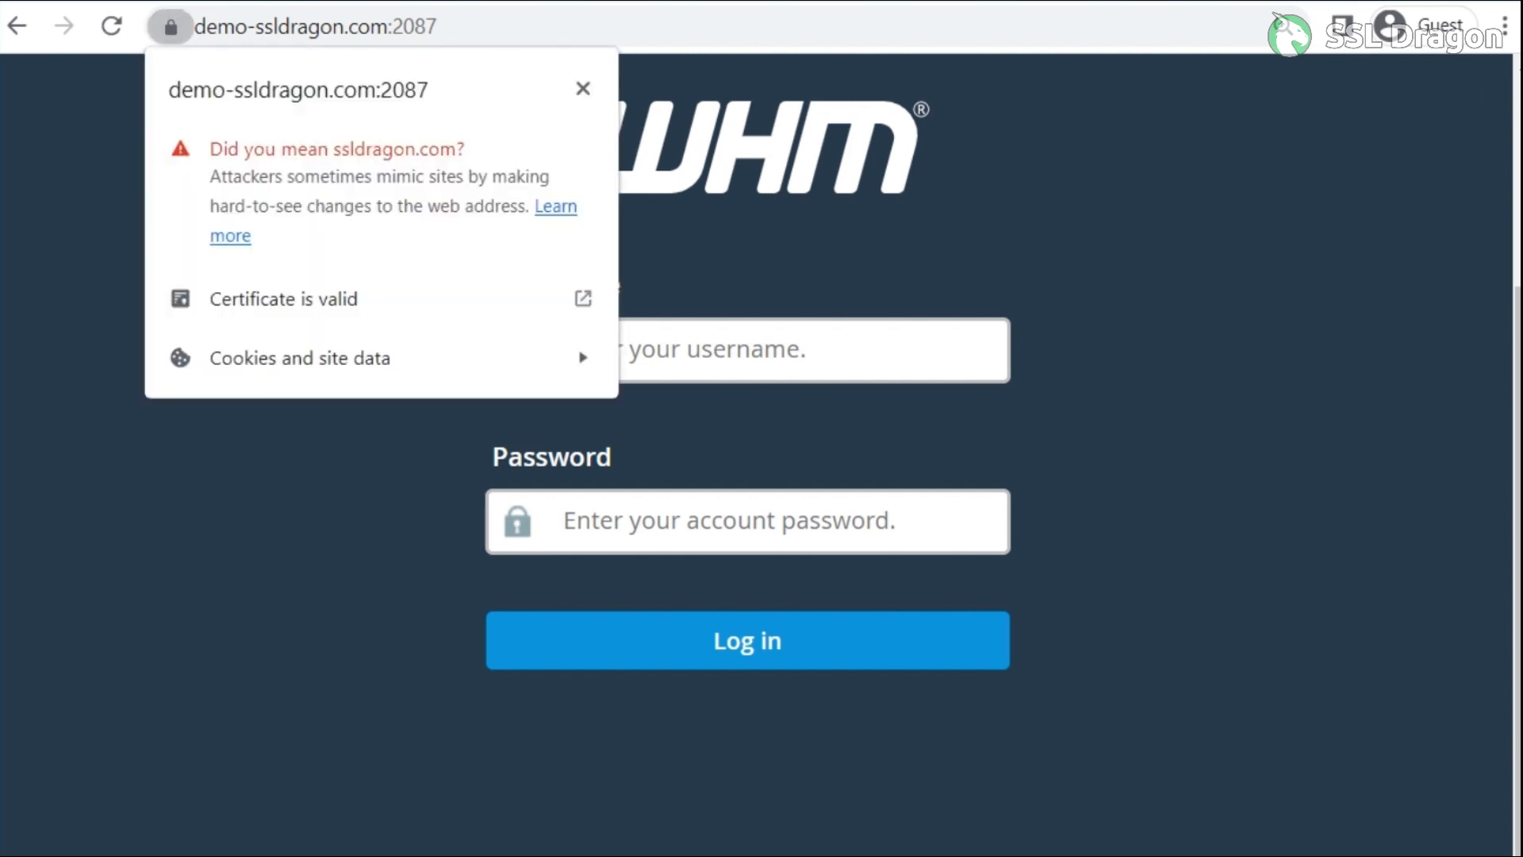
click(284, 299)
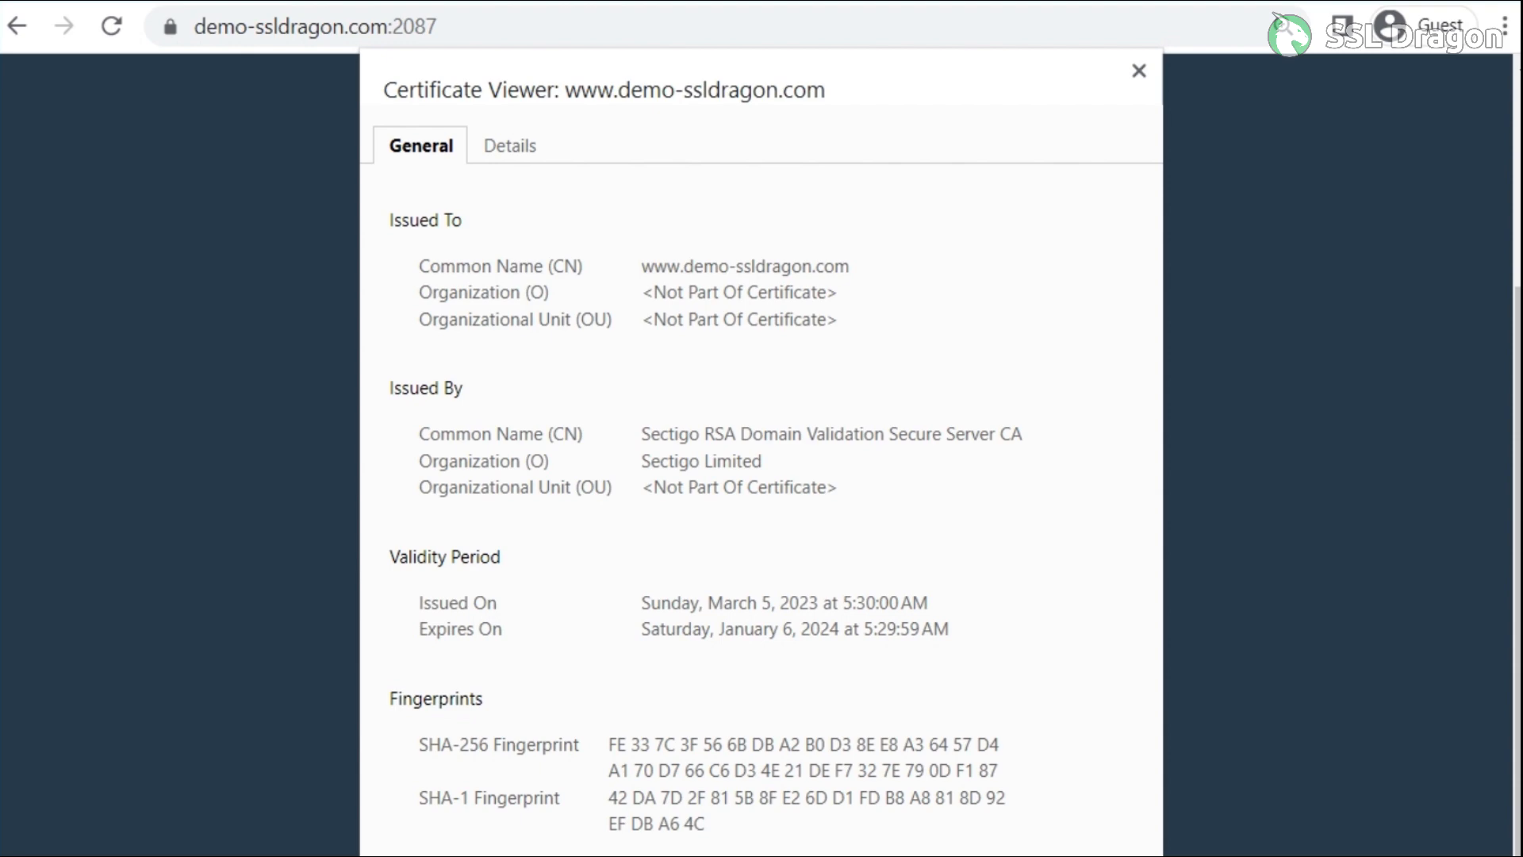
click(1139, 70)
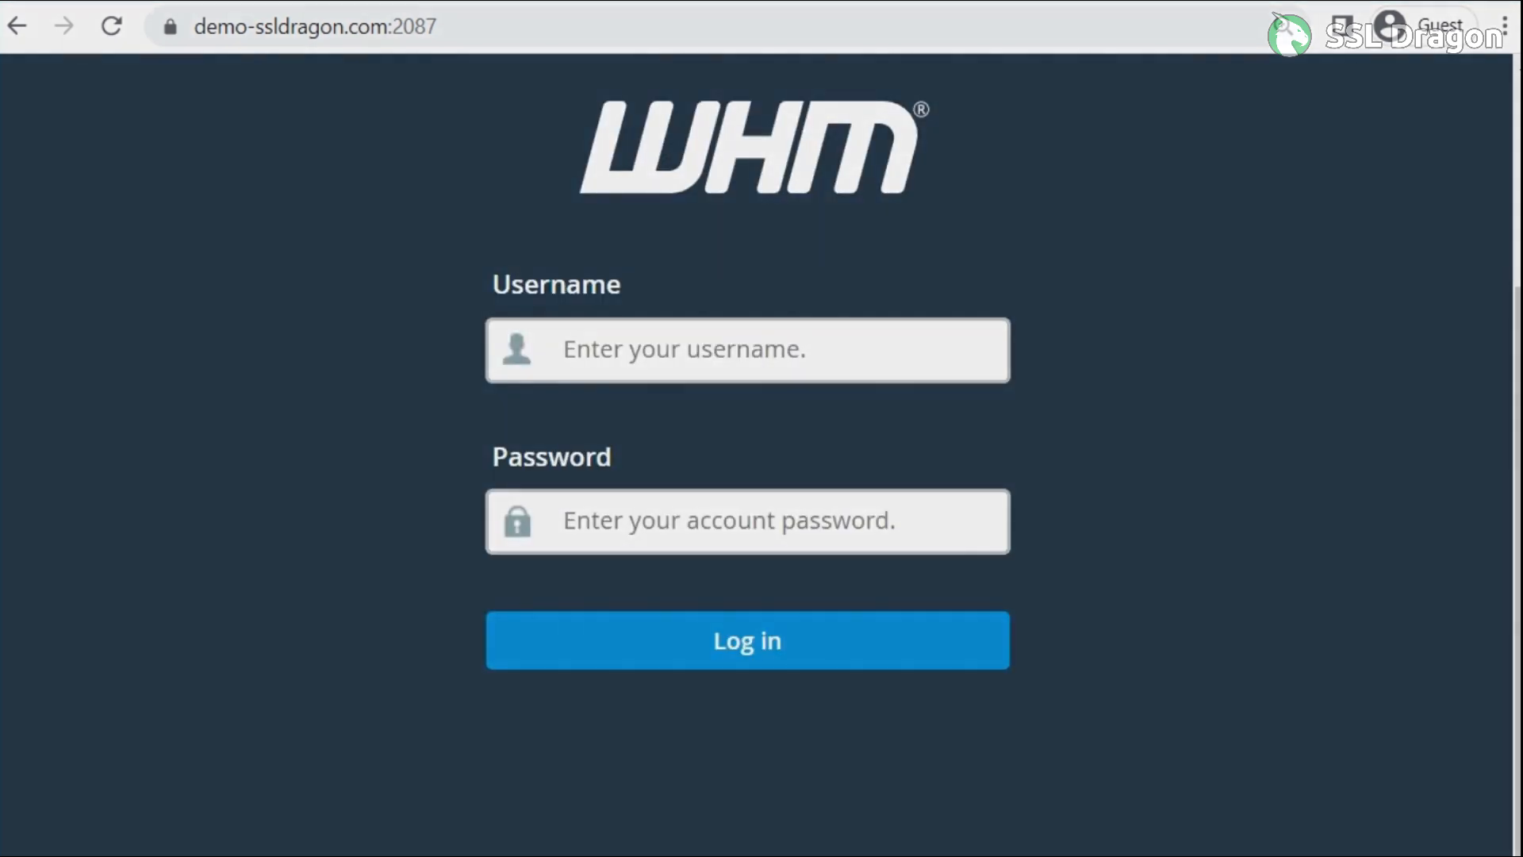